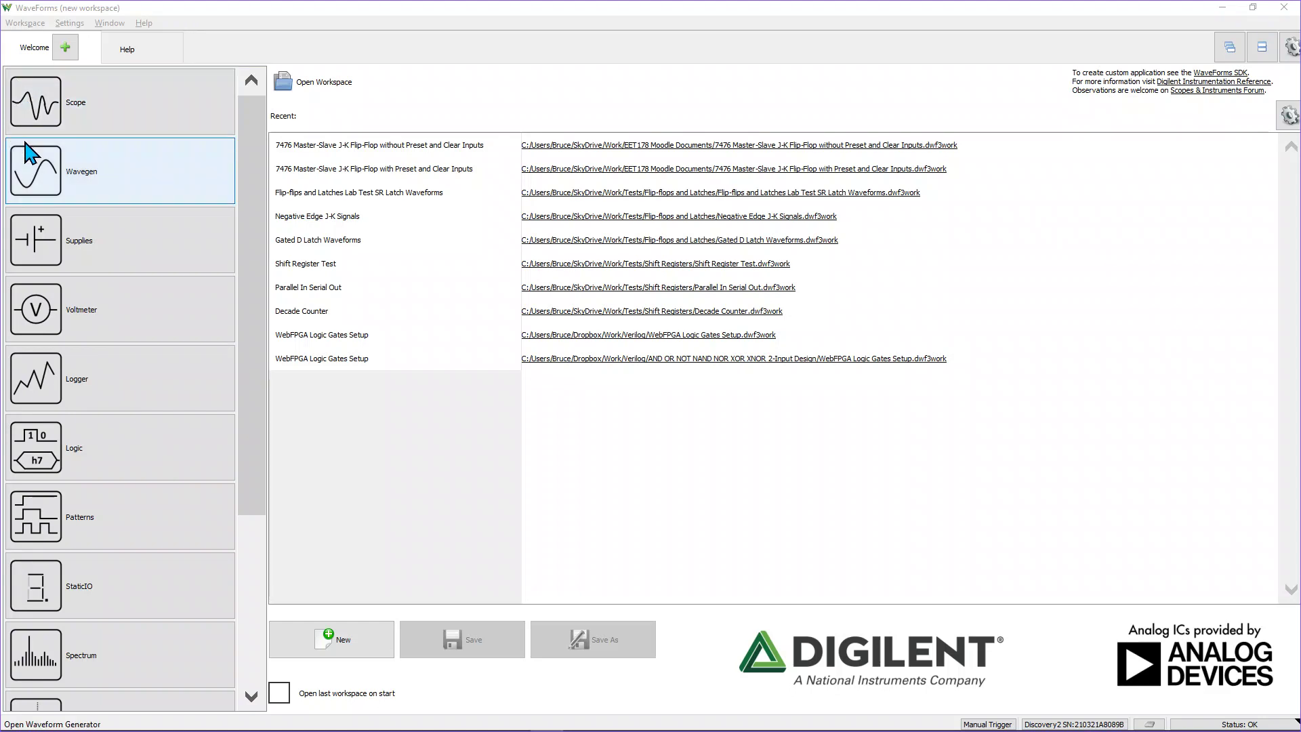
- Open a Wavegen instrument and a Scope instrument in the workspace, and return to the waveform generator
click(44, 182)
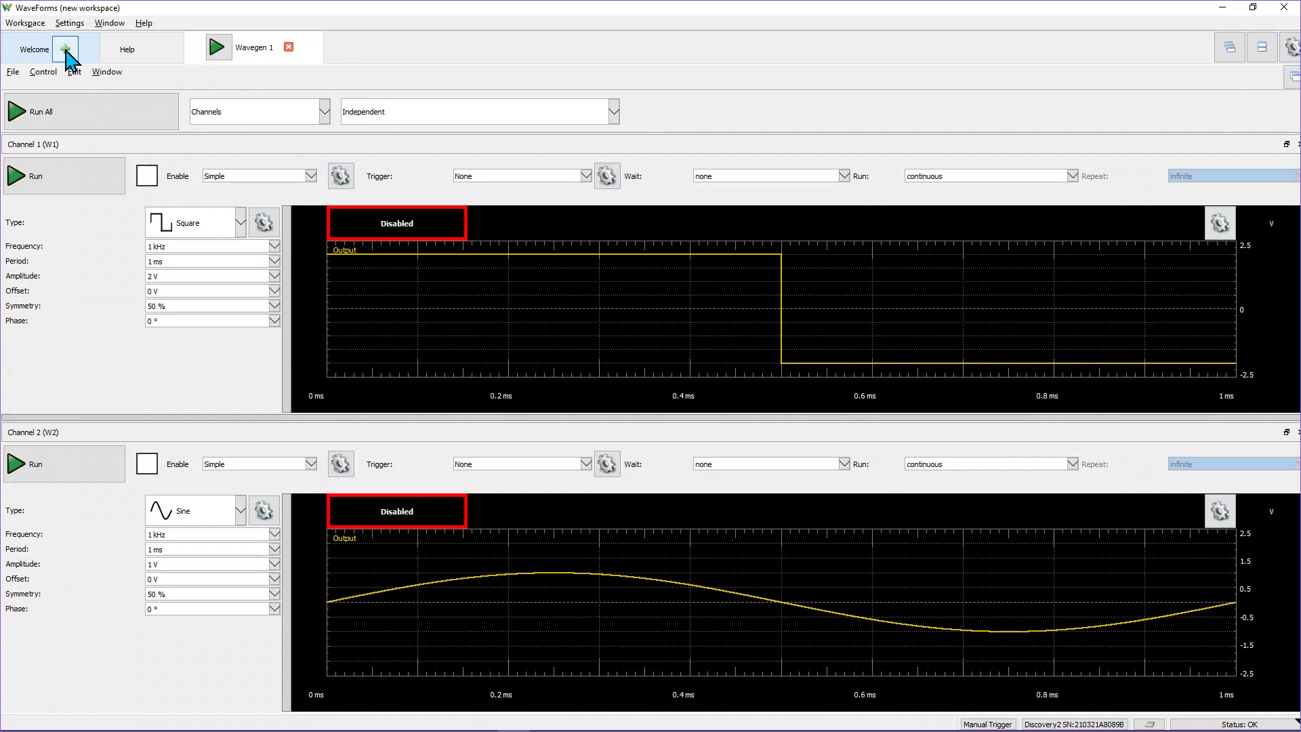
click(65, 50)
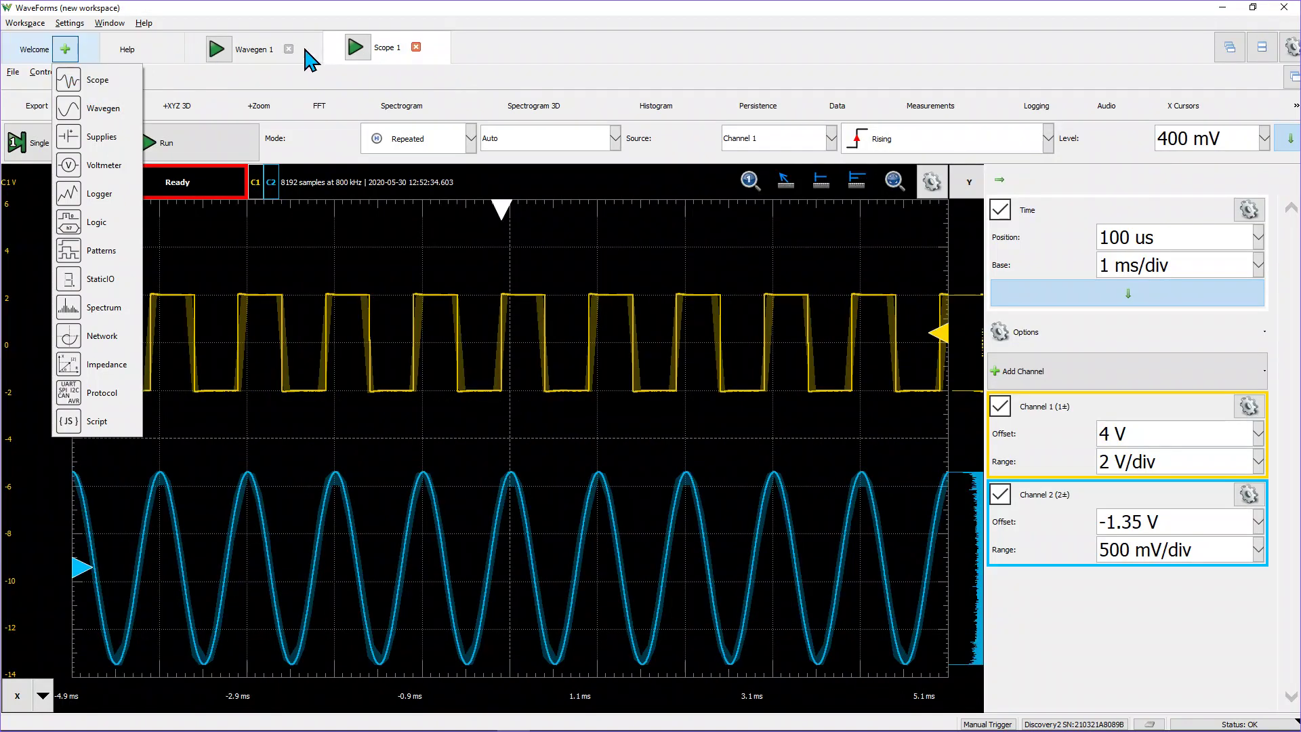
click(252, 51)
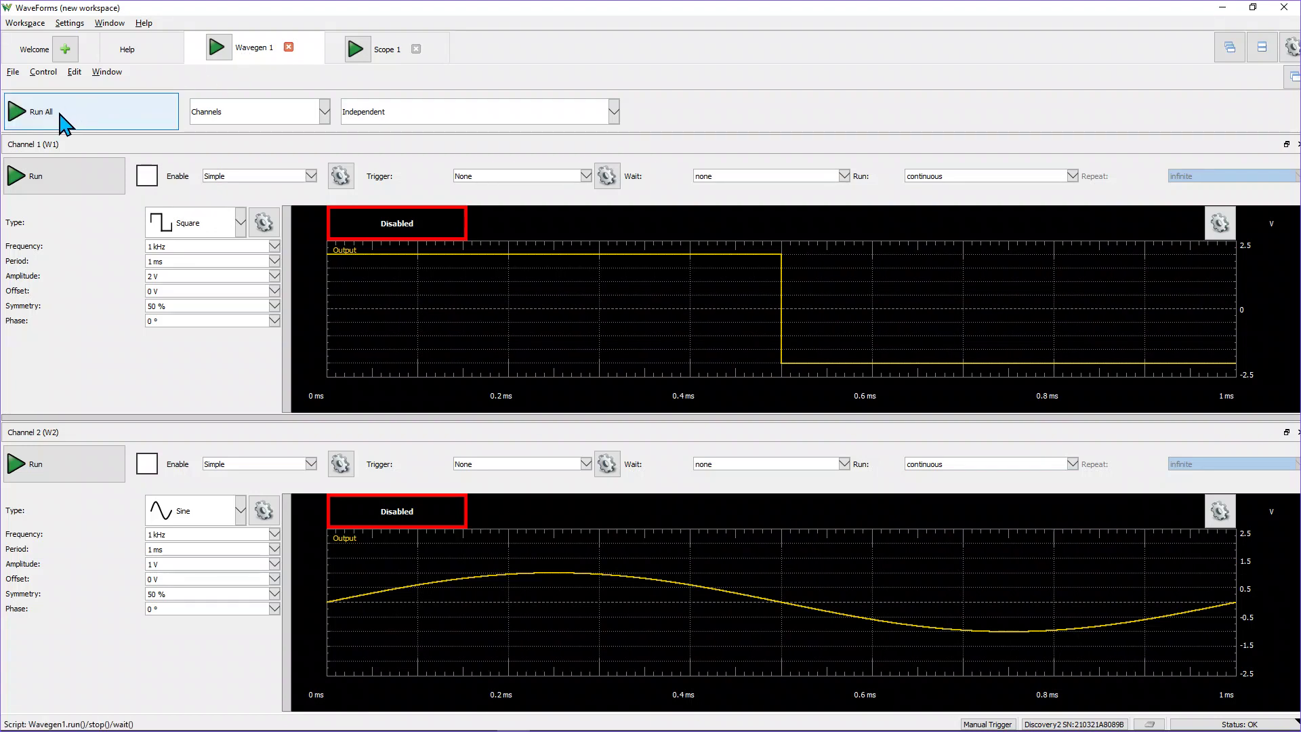
- Start both waveform generator channels together and stop them again
click(111, 119)
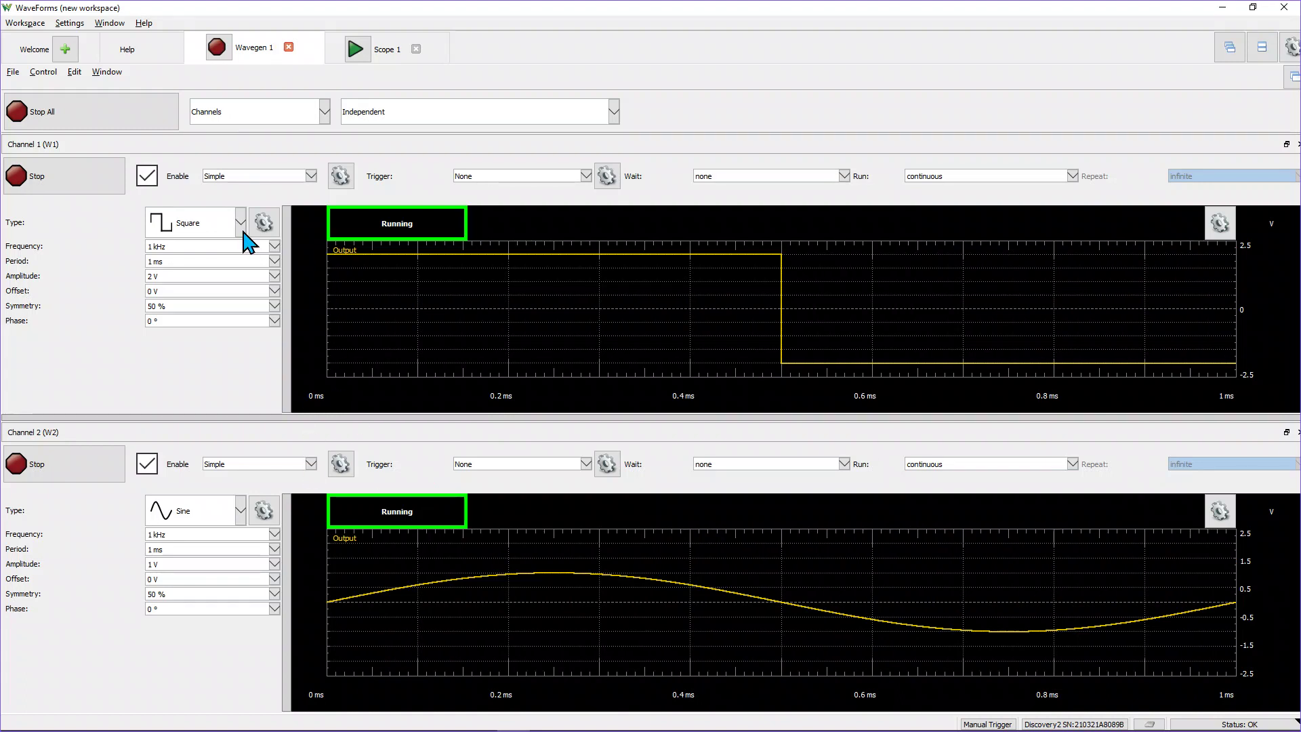
click(75, 111)
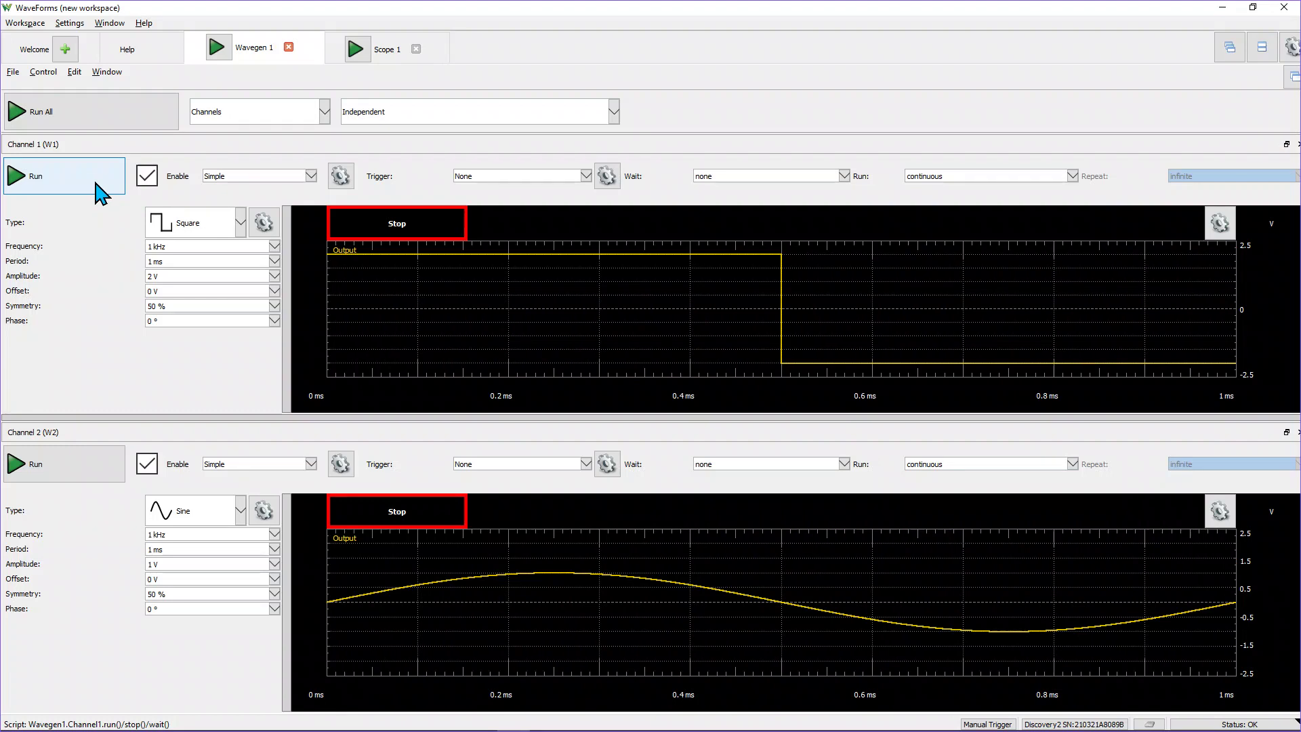
- Run only generator channel 1, and stop and disable it
click(75, 192)
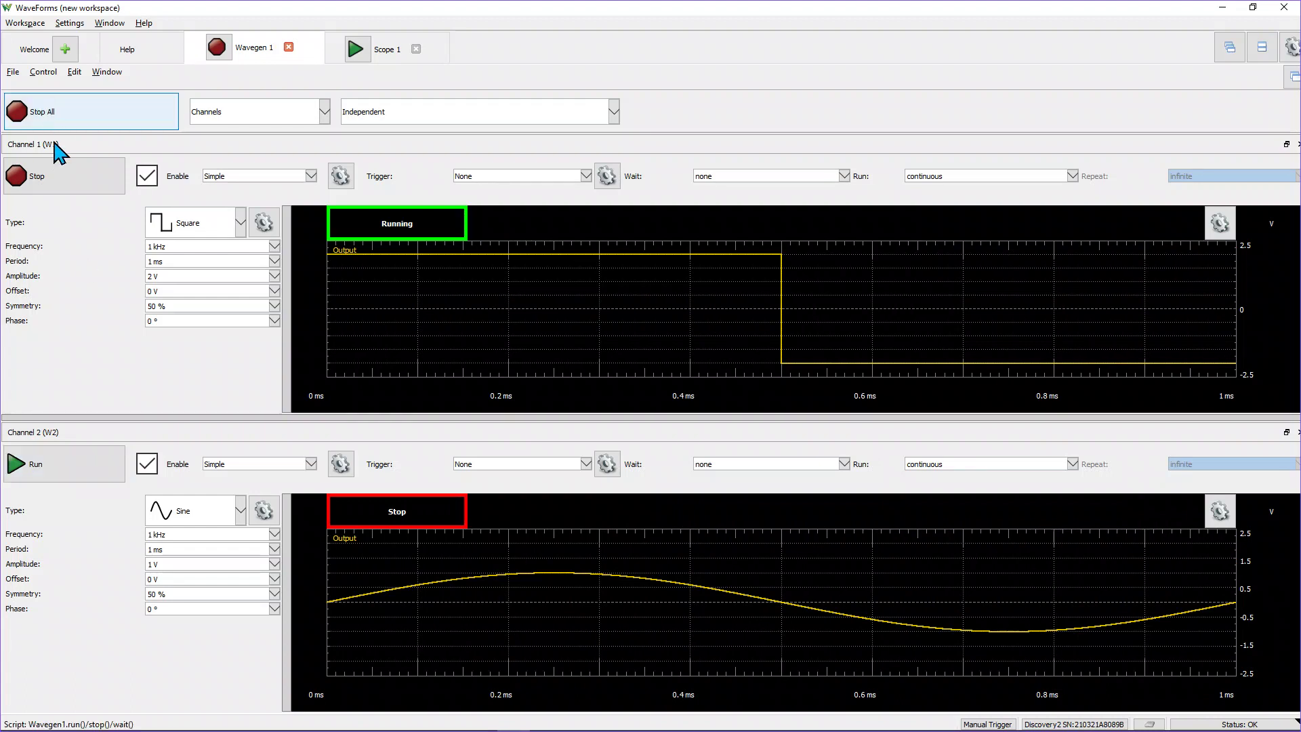
click(63, 170)
click(147, 176)
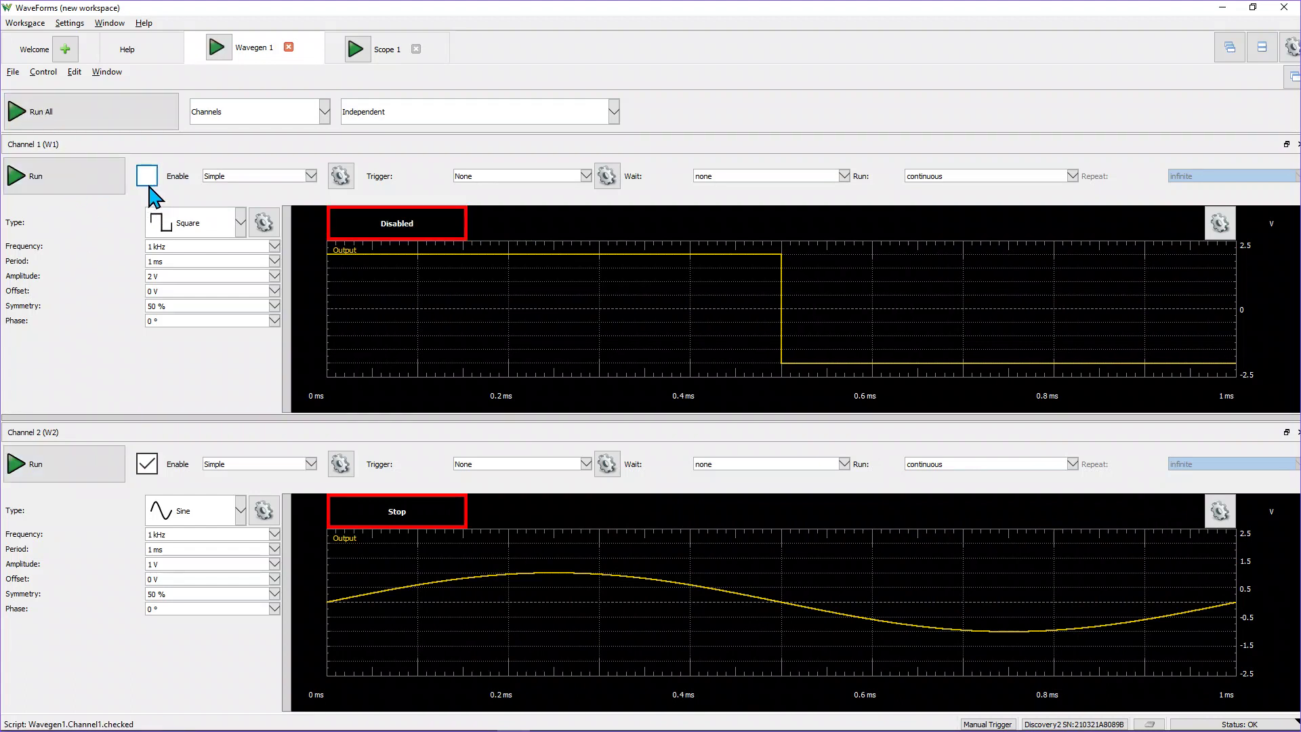
- Run both generator channels, and hide Channel 2 (W2) and show it again
click(163, 115)
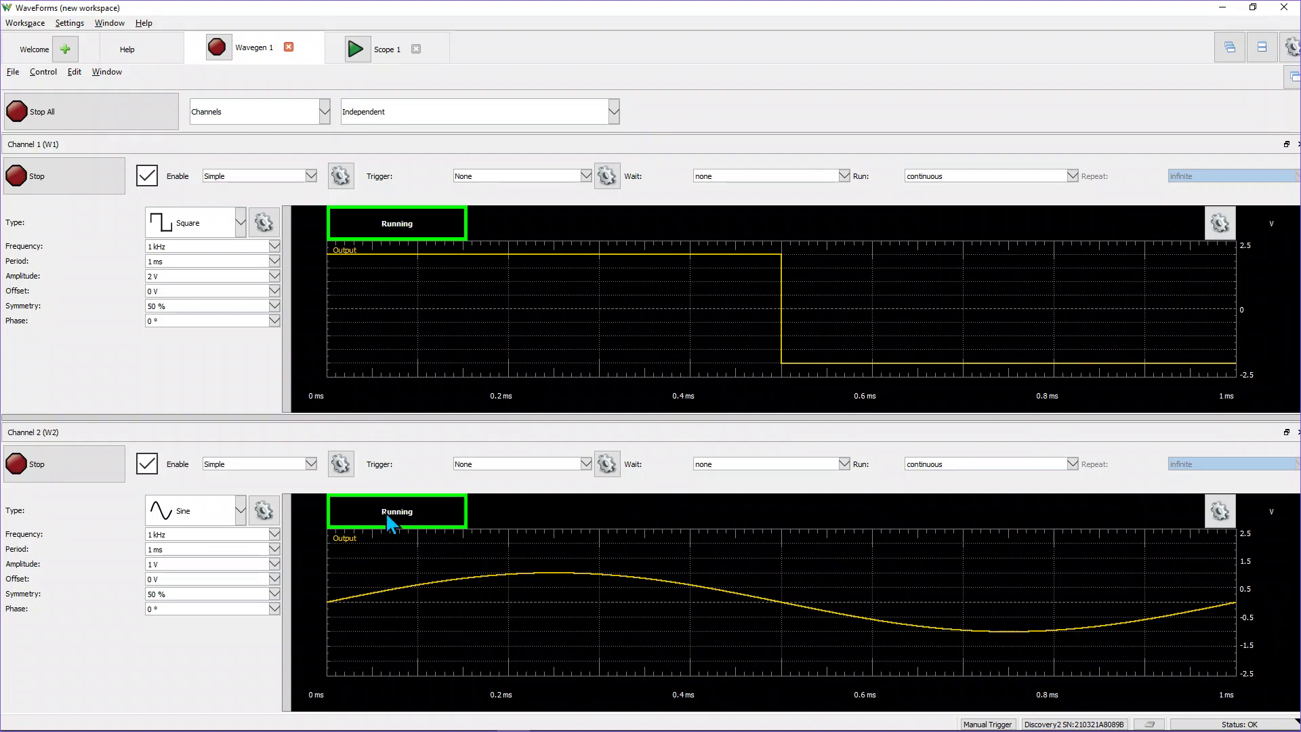
click(324, 112)
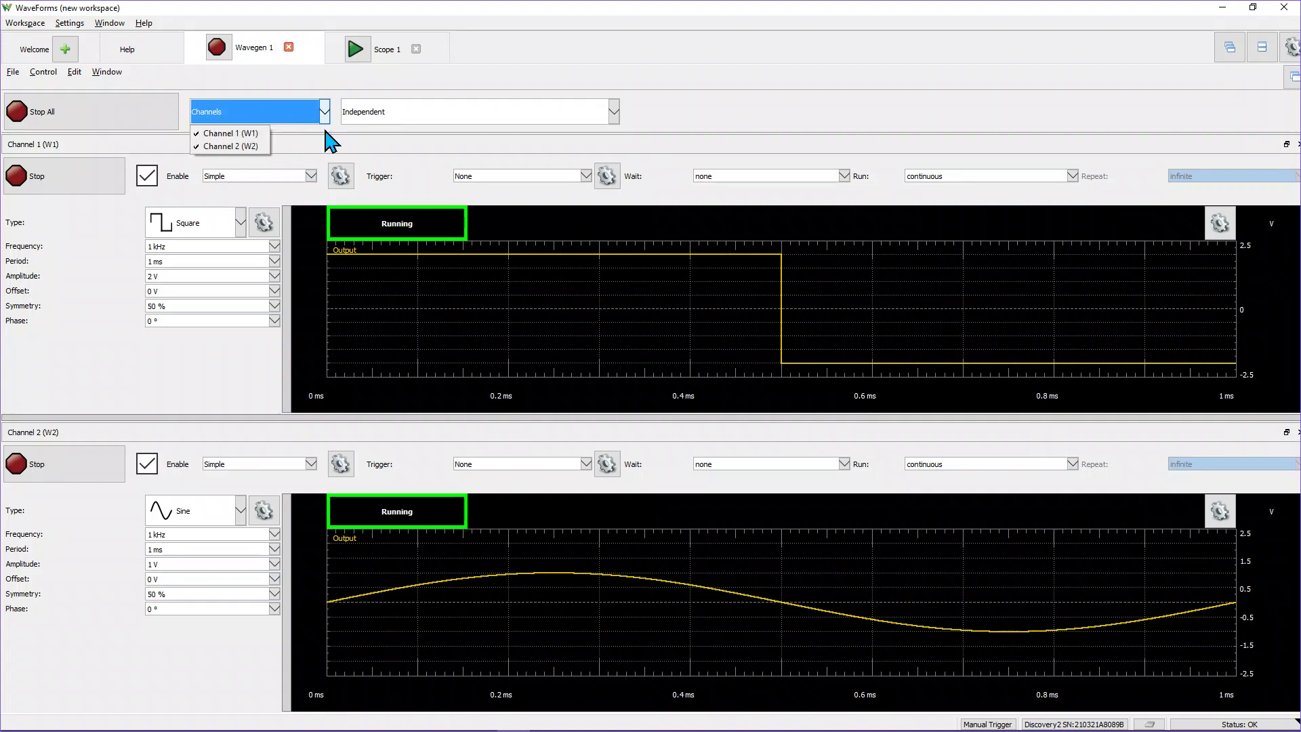
click(237, 145)
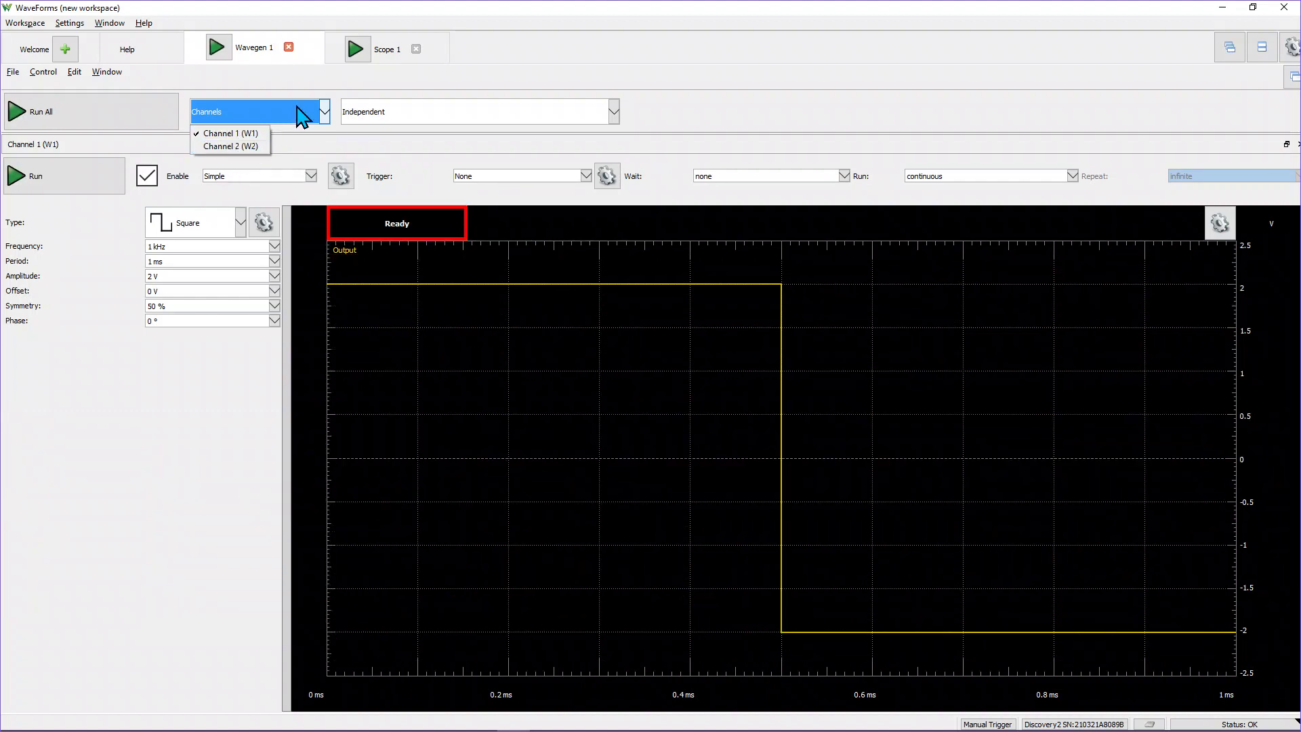
click(231, 147)
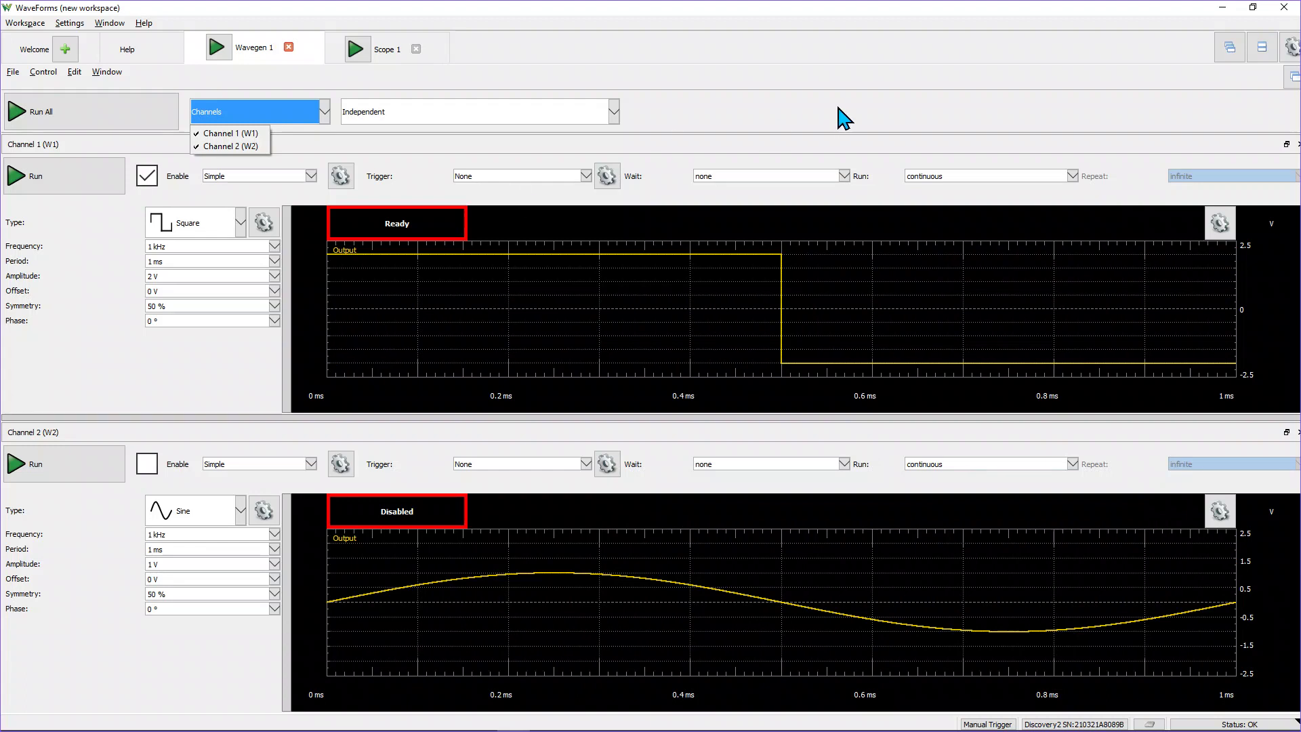
click(859, 71)
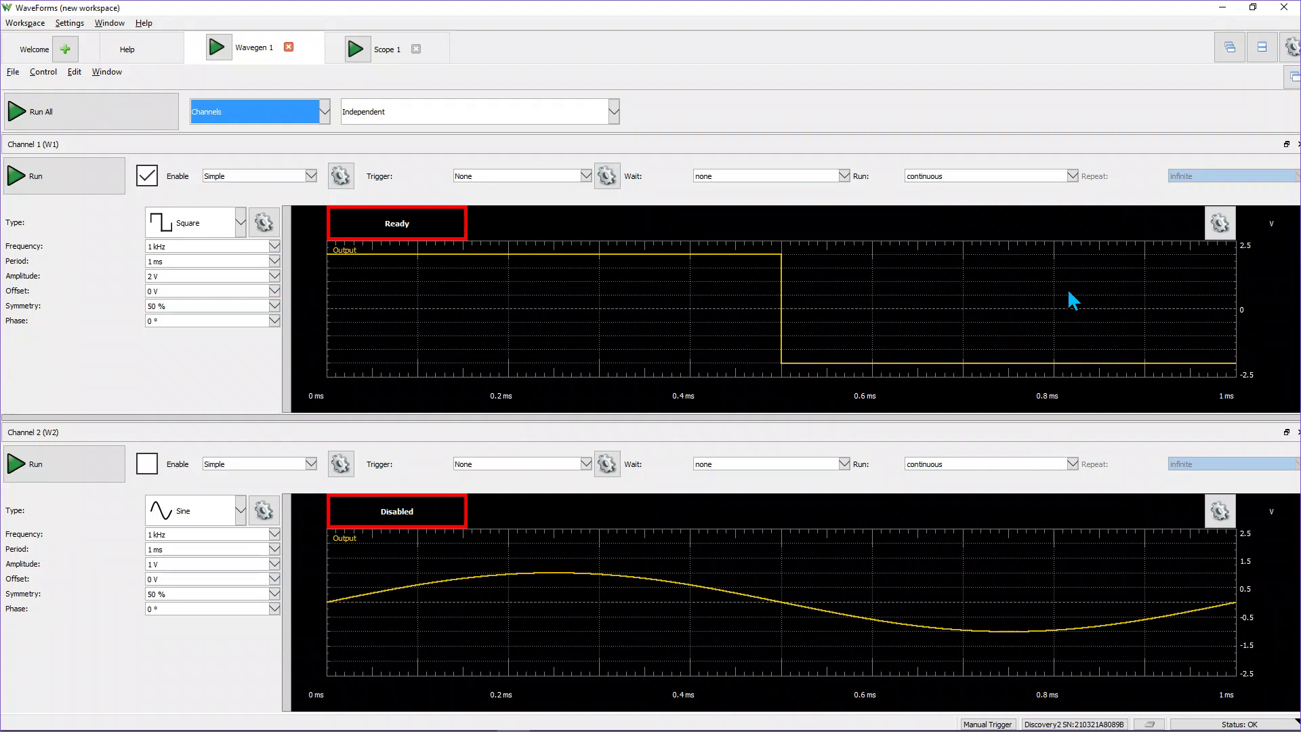
- Switch to Chrome and view the Analog Discovery 2 pinout diagram and the "Using the Waveform Generator" tutorial
mouse_move(23, 725)
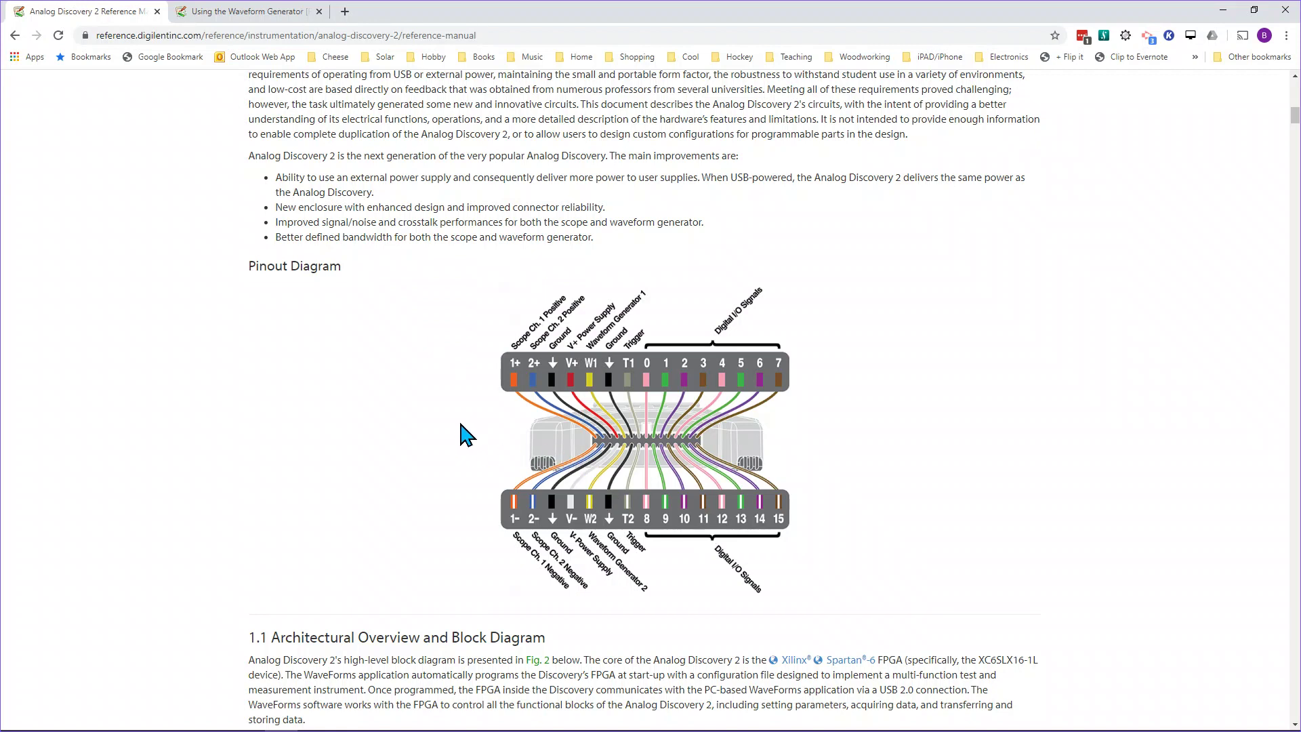
click(269, 12)
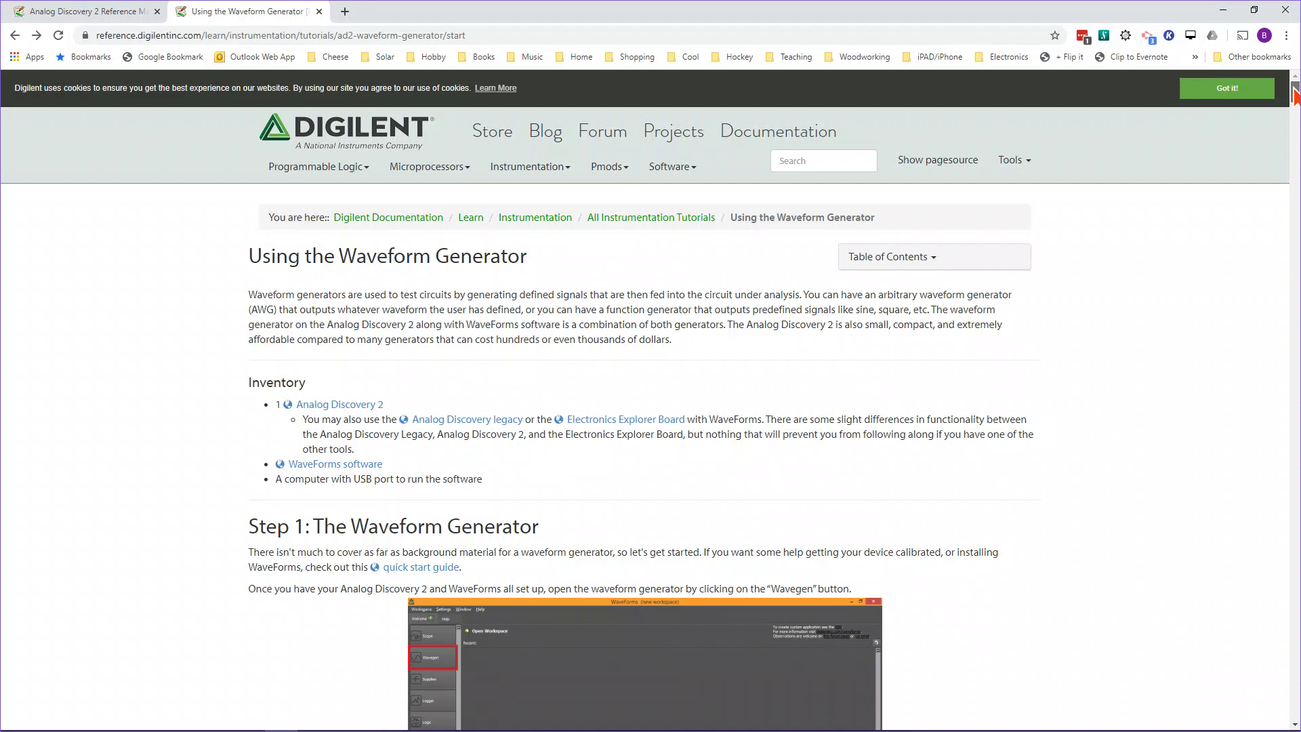
mouse_move(1296, 97)
mouse_down()
mouse_move(1296, 197)
mouse_move(1296, 103)
mouse_up()
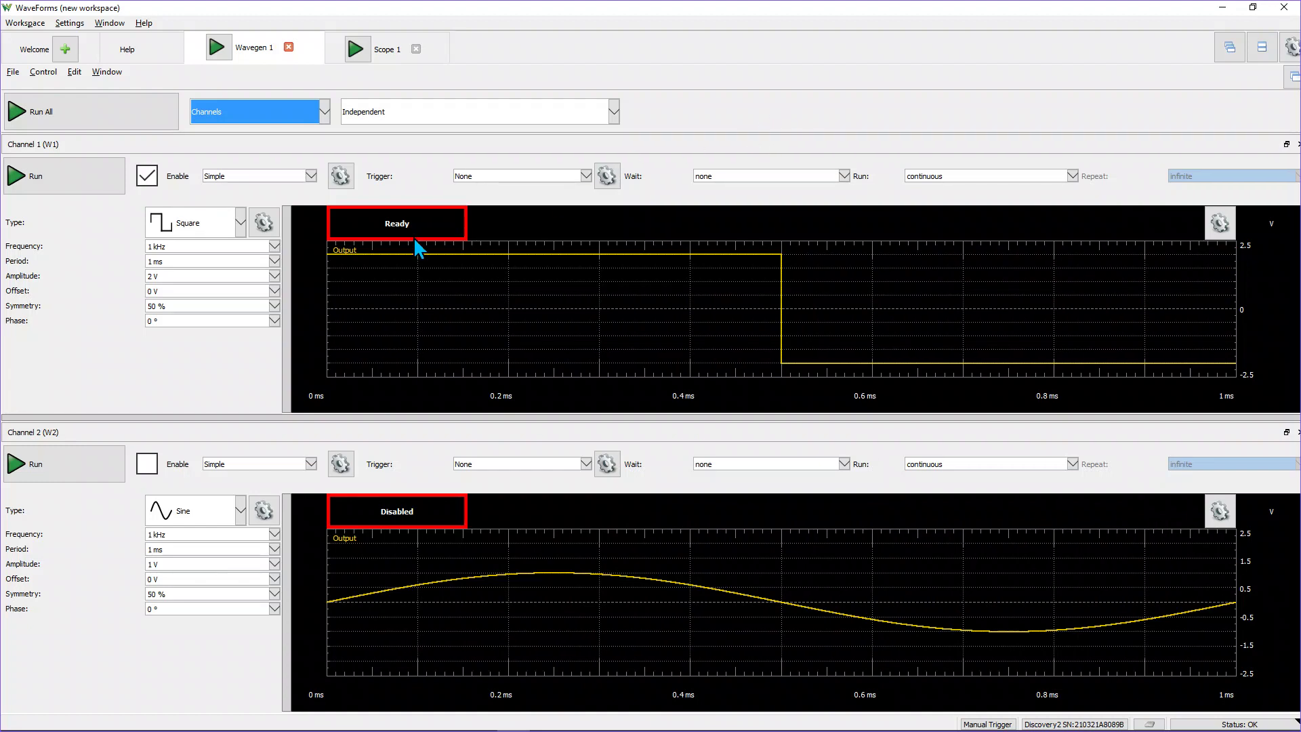
- Switch to WaveForms and set channel 1's generator mode to Basic
click(311, 178)
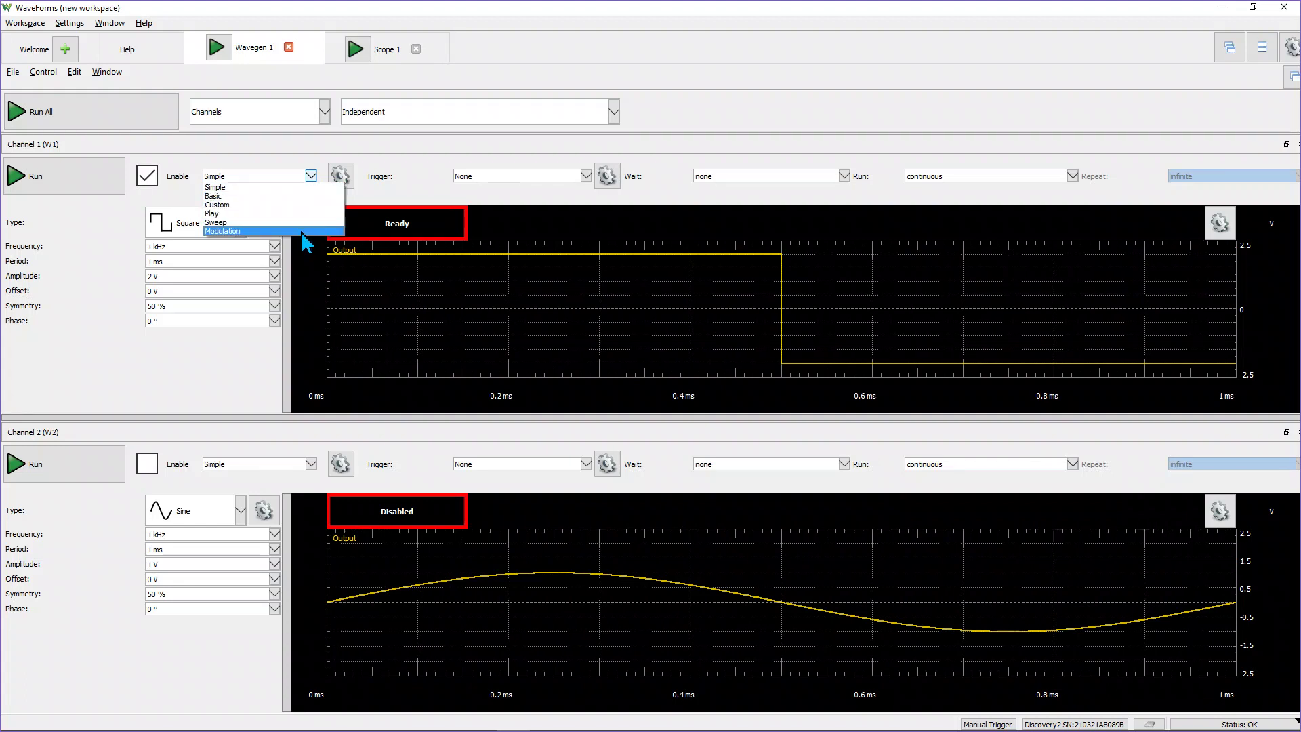
click(382, 199)
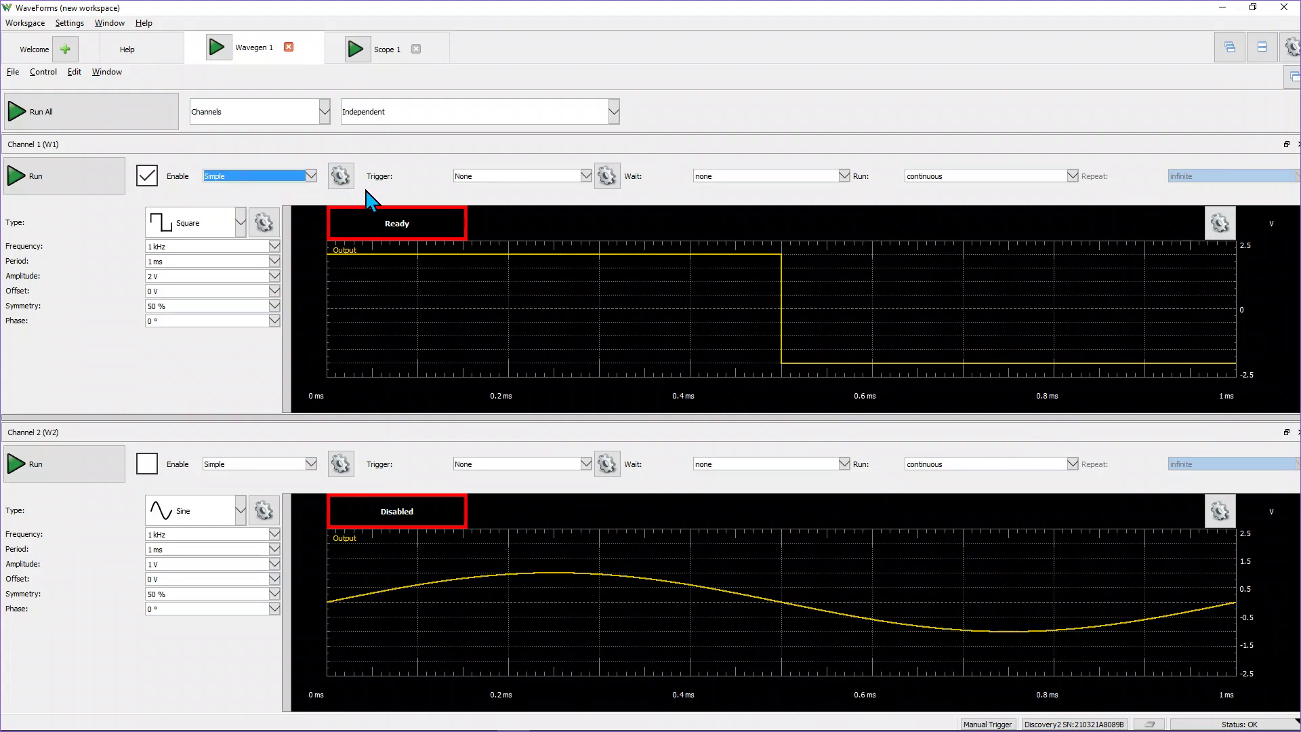
click(312, 177)
key(Escape)
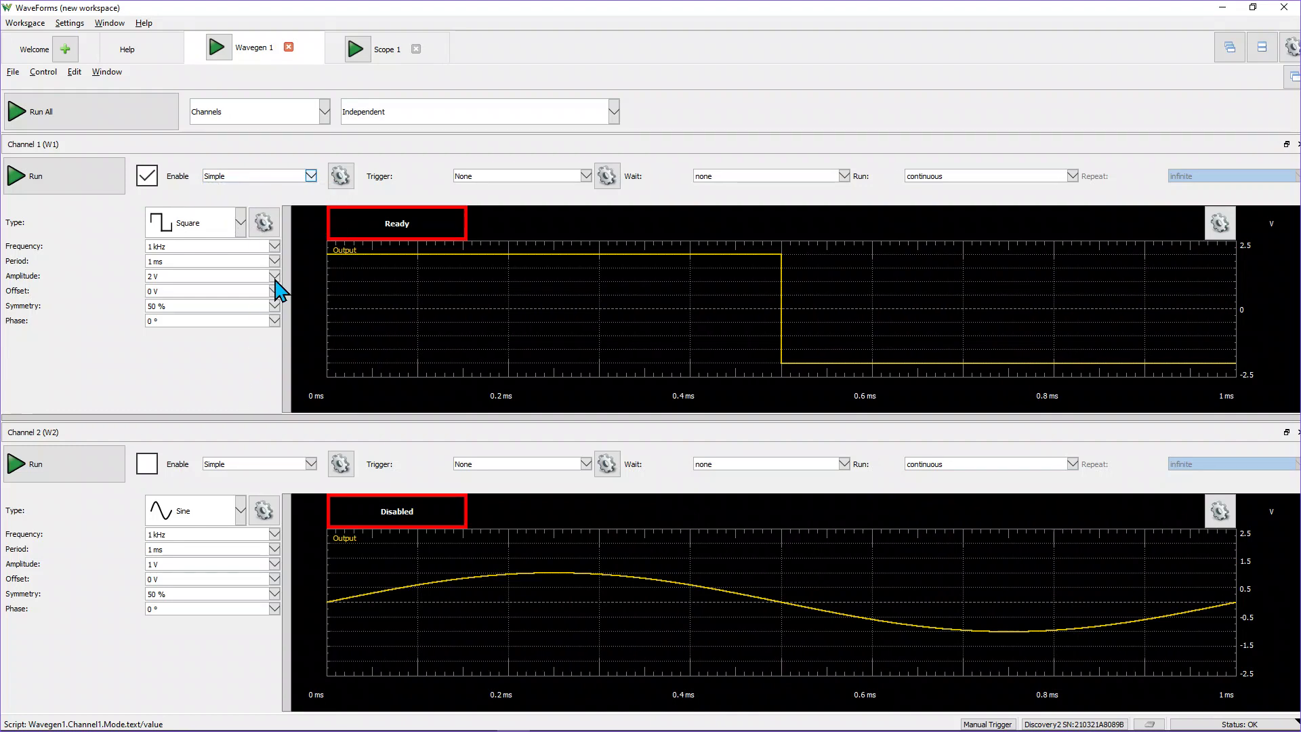
key(Down)
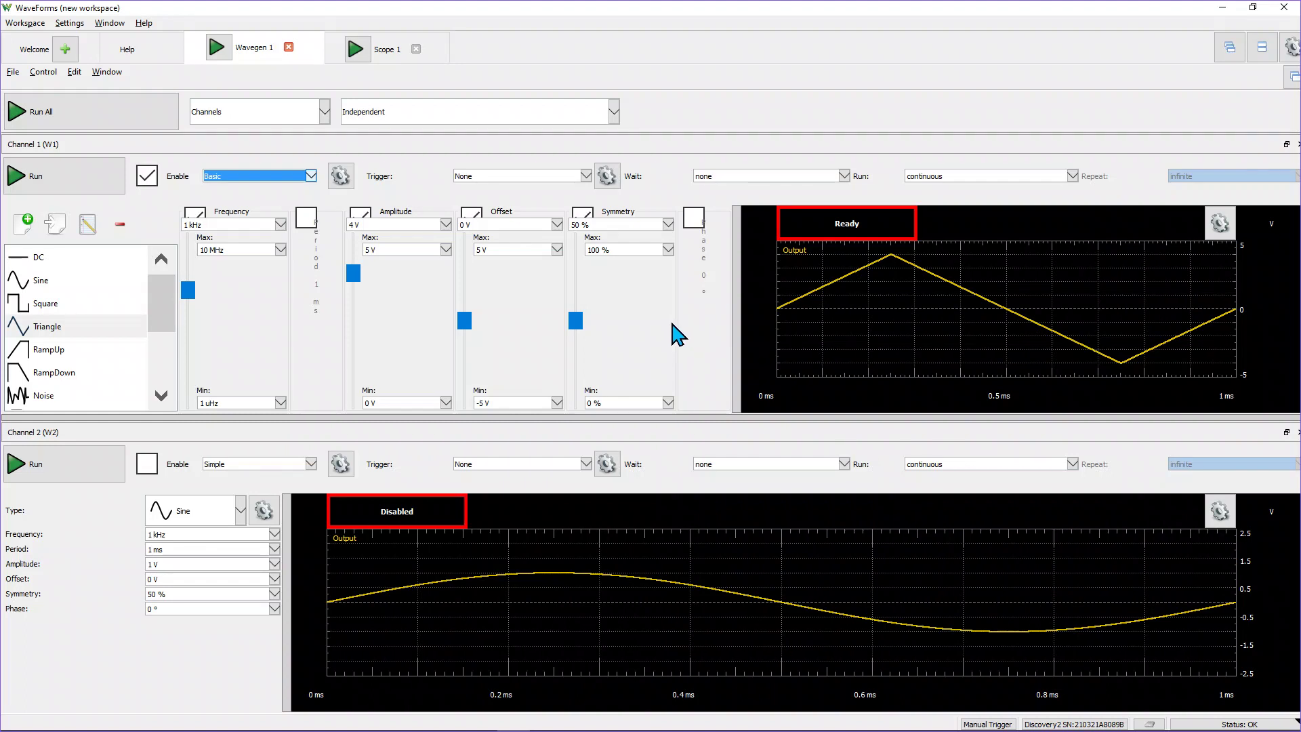
- Review the generator modes available for channel 1 without choosing another one
click(311, 177)
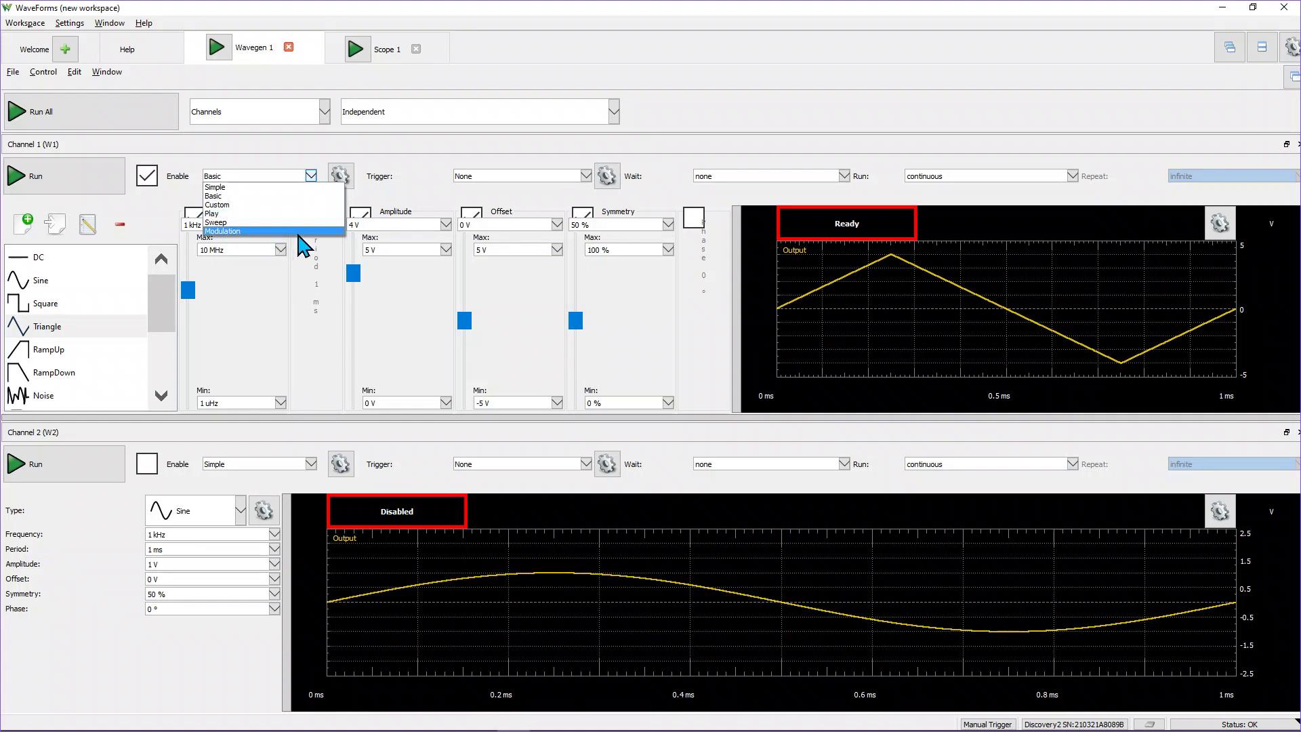
click(459, 147)
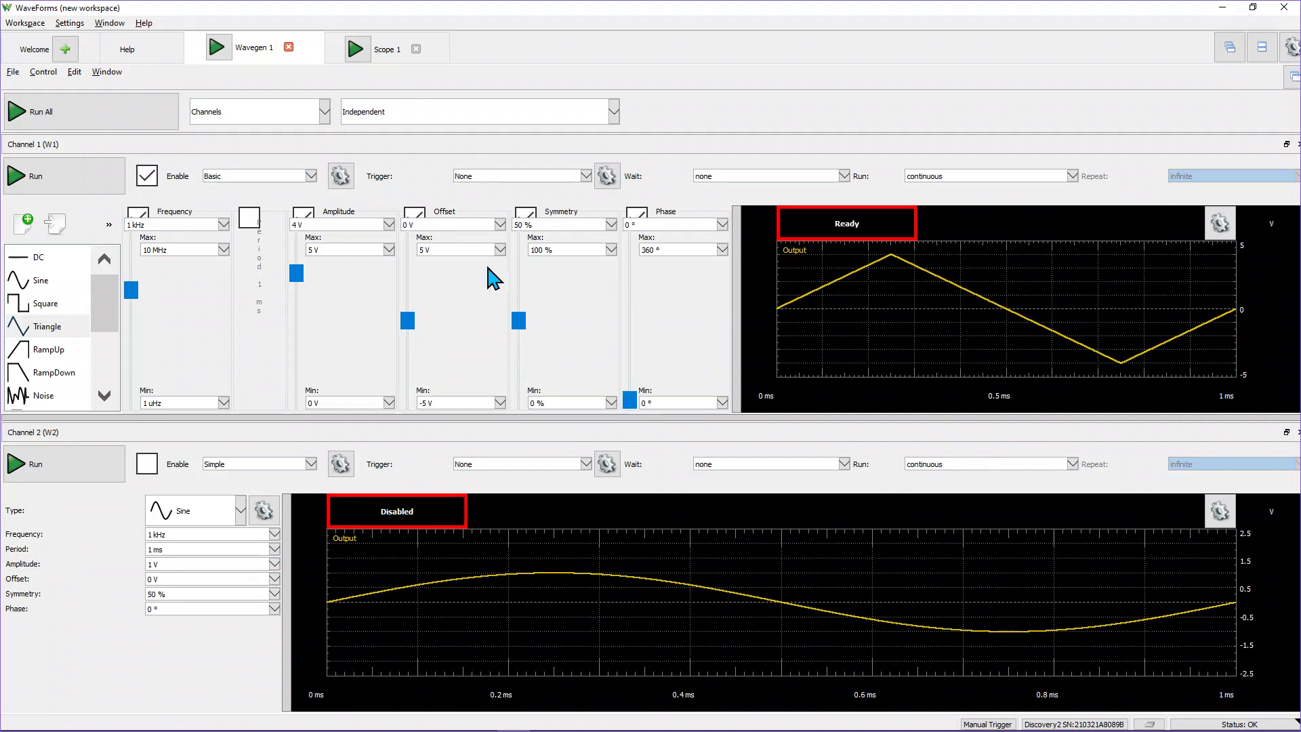
click(310, 176)
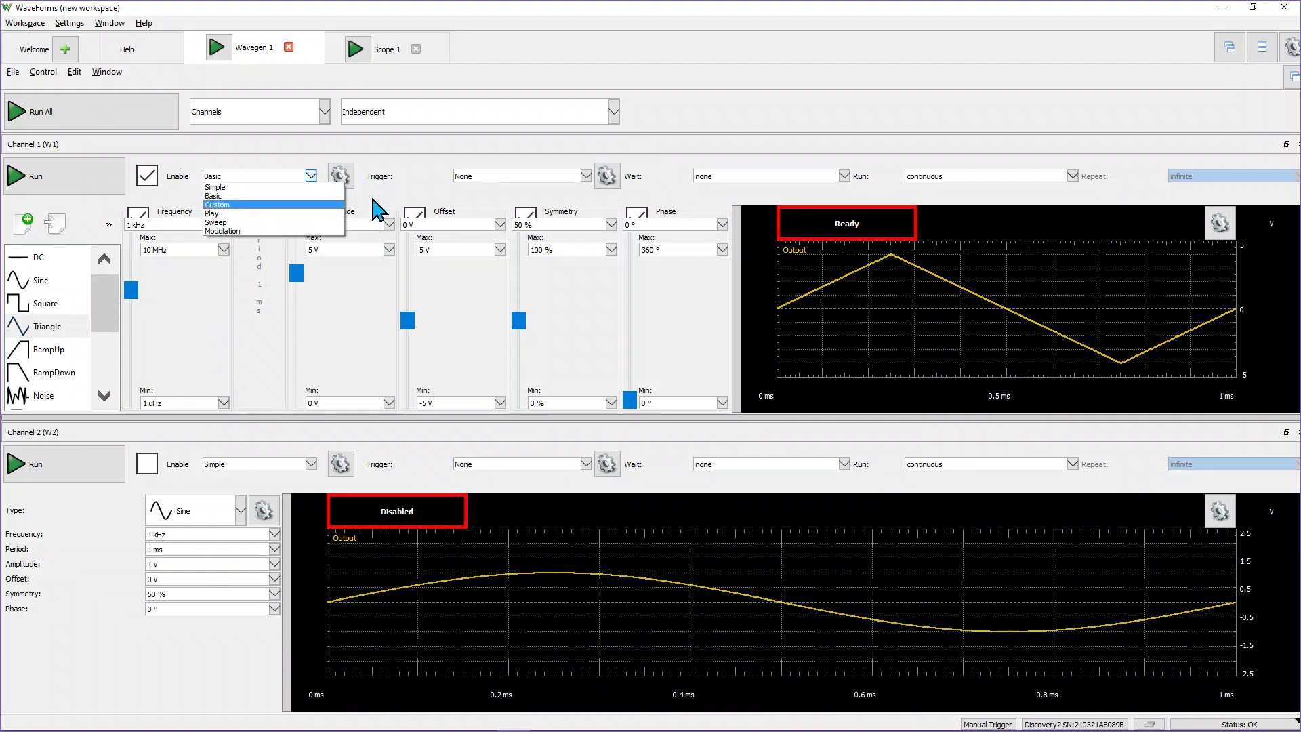
click(423, 168)
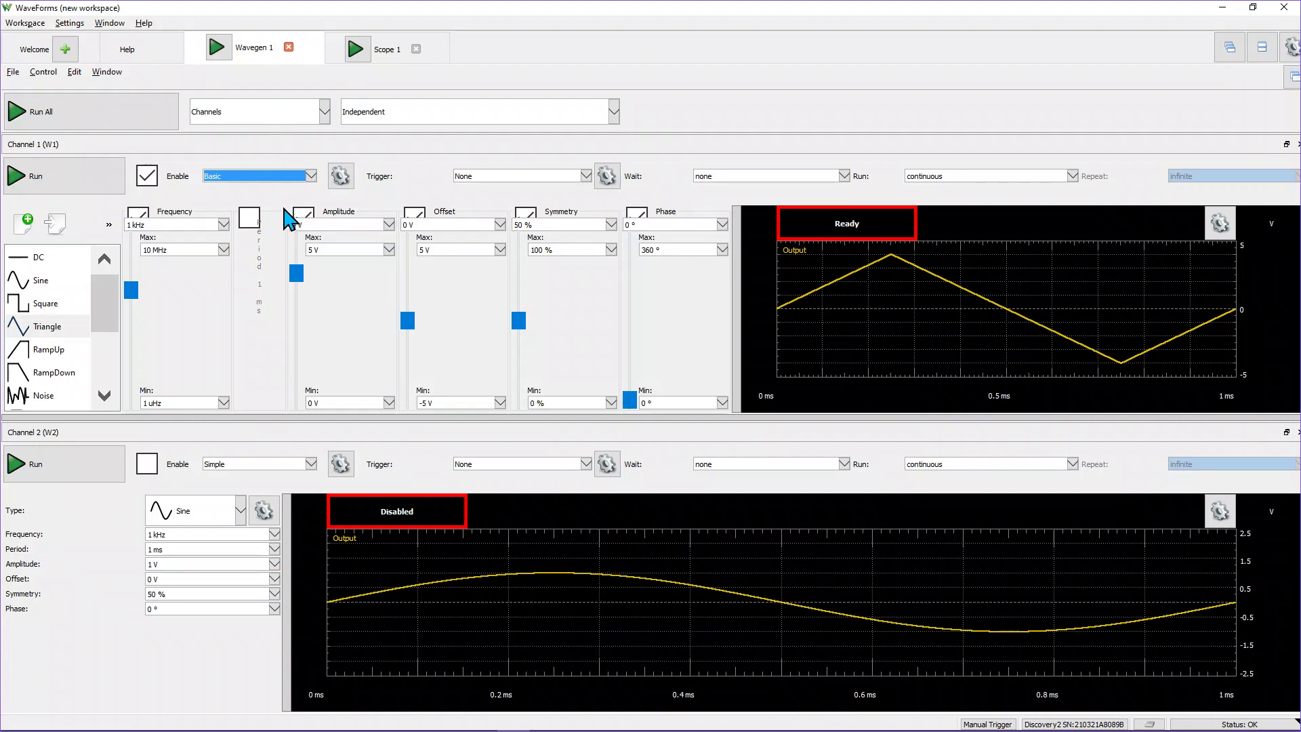
- Try the Sine, Square, Triangle, RampUp, RampDown and Noise waveforms on channel 1
mouse_move(116, 293)
mouse_down()
mouse_move(113, 334)
mouse_move(115, 299)
mouse_up()
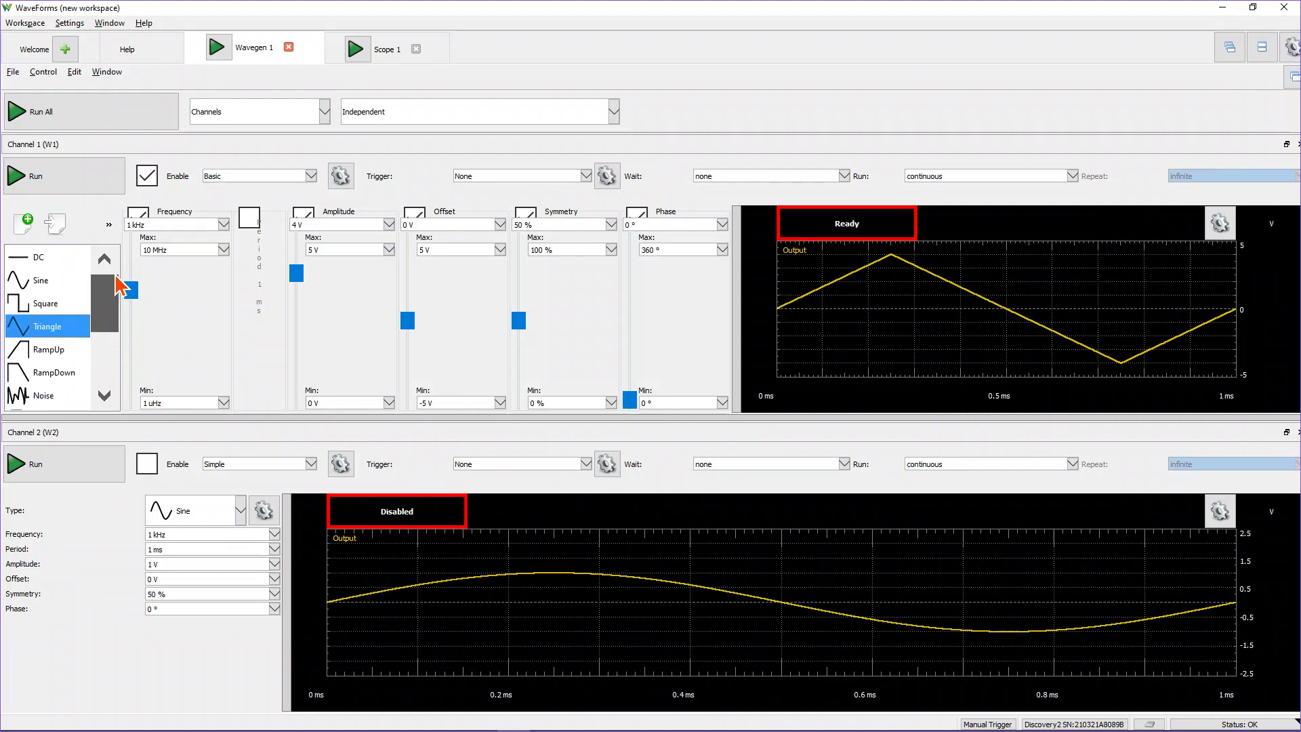
click(27, 281)
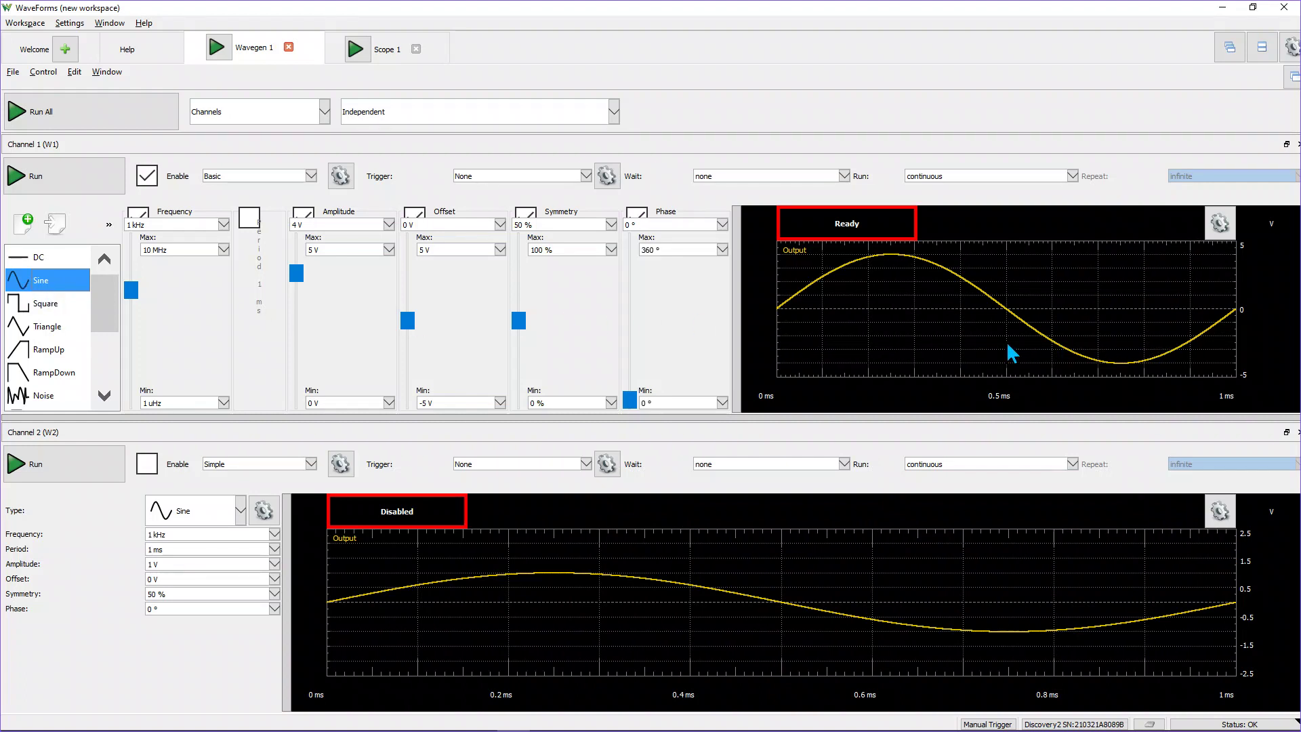
click(36, 306)
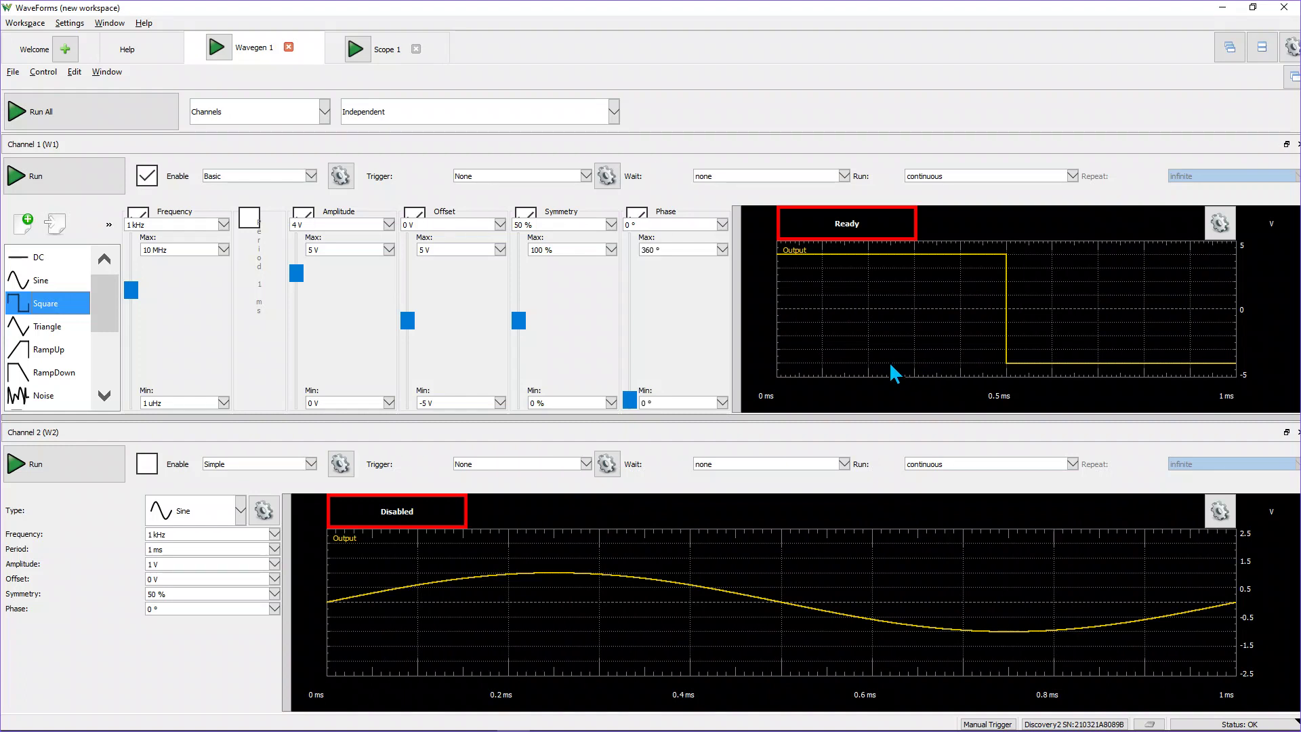
click(31, 328)
click(40, 358)
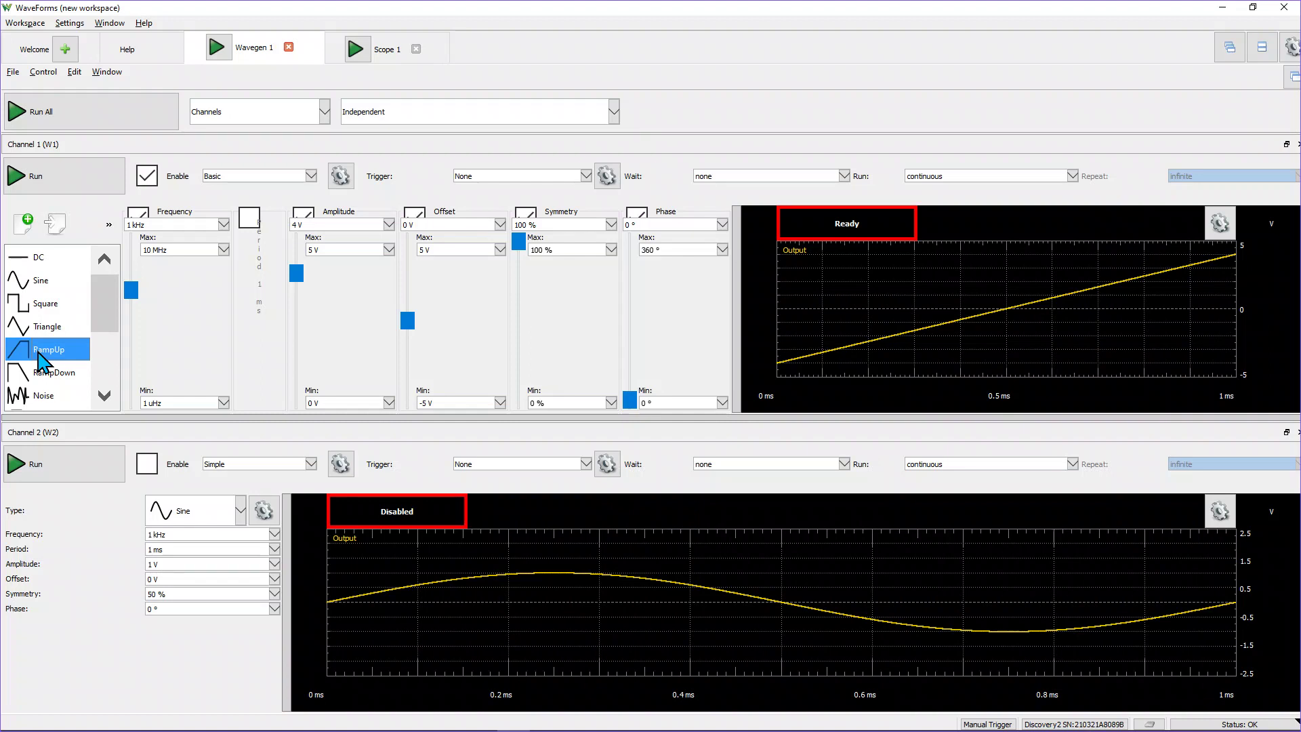
click(62, 378)
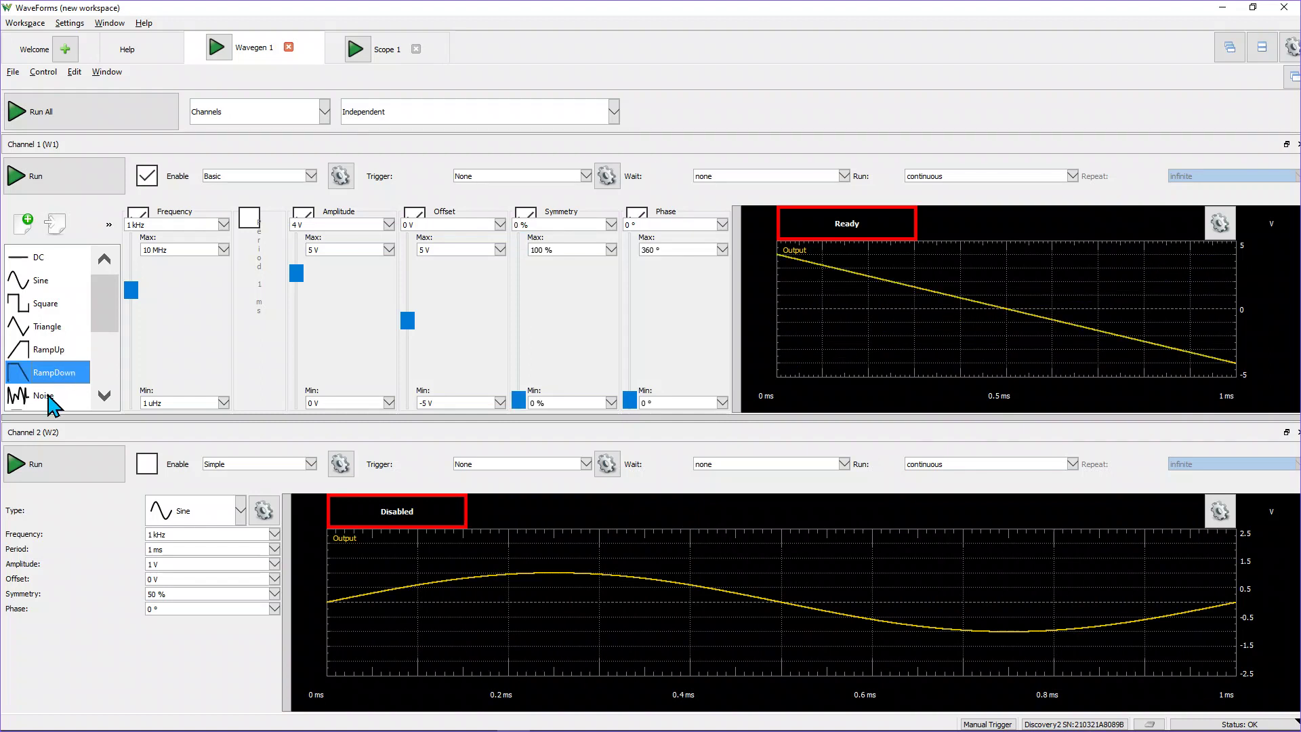
click(51, 397)
- Try the Pulse, Trapezium, SinePower and Custom1 waveforms on channel 1
drag(160, 308, 175, 356)
click(59, 309)
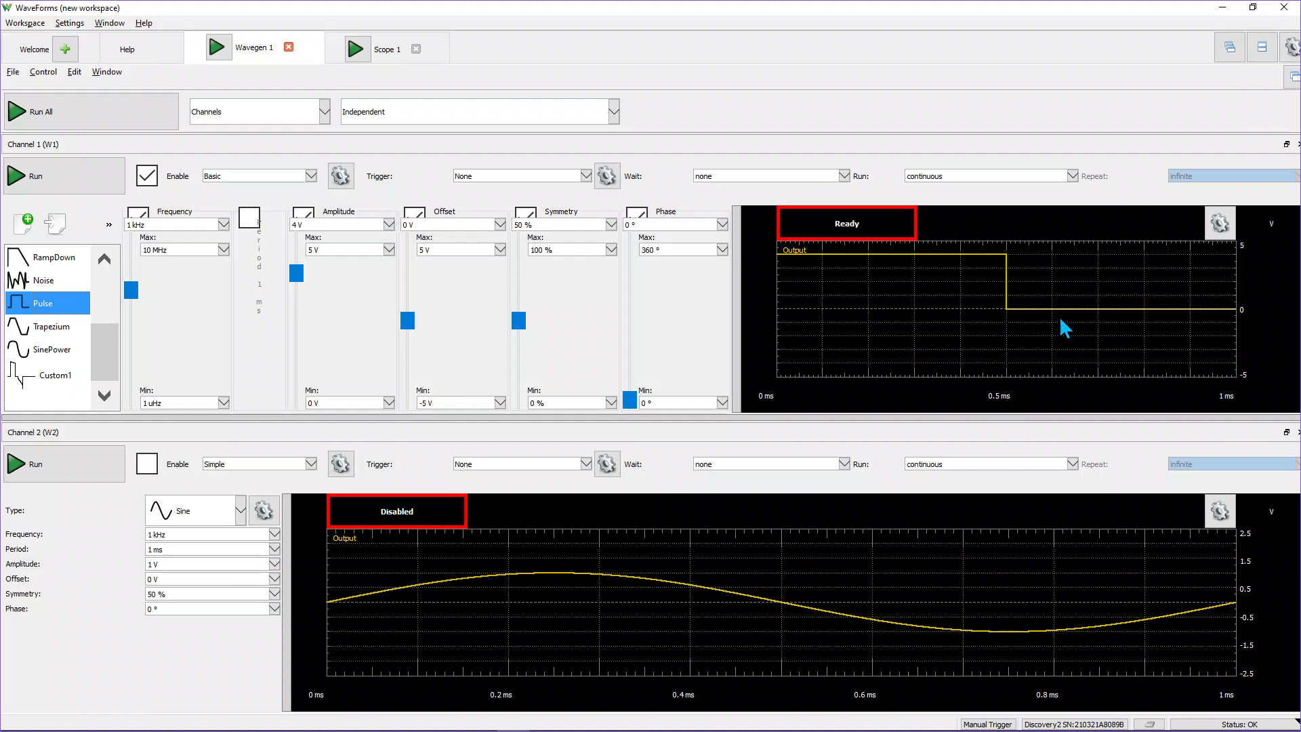
click(29, 332)
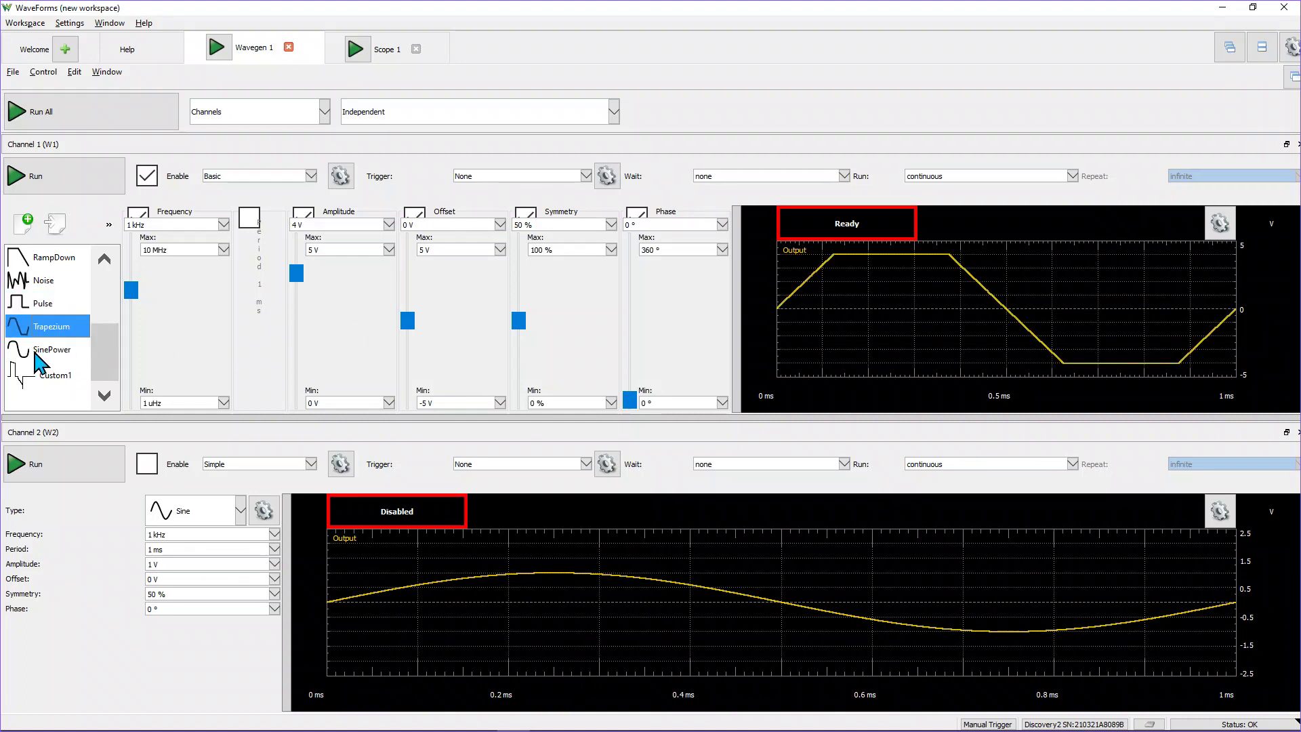
click(34, 353)
click(42, 377)
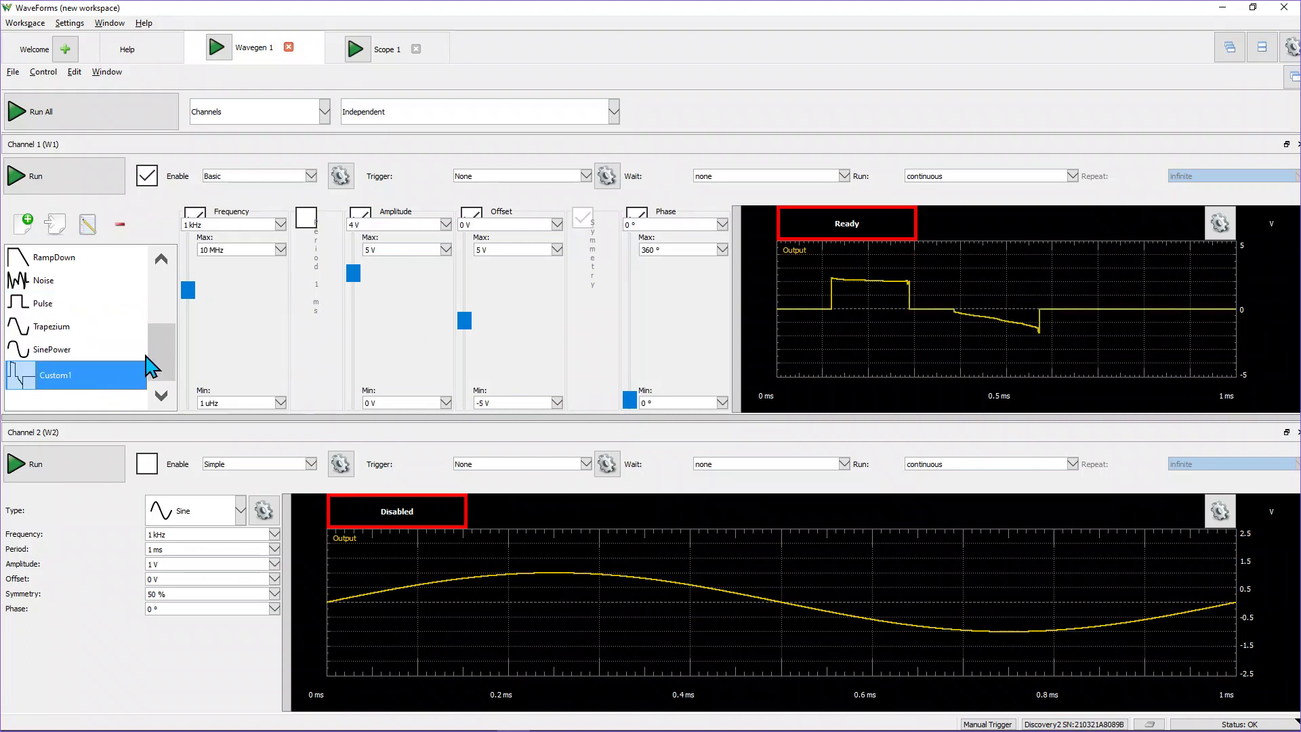
- Try the Sine waveform on channel 1 once more and set the channel to Square
drag(162, 349, 163, 301)
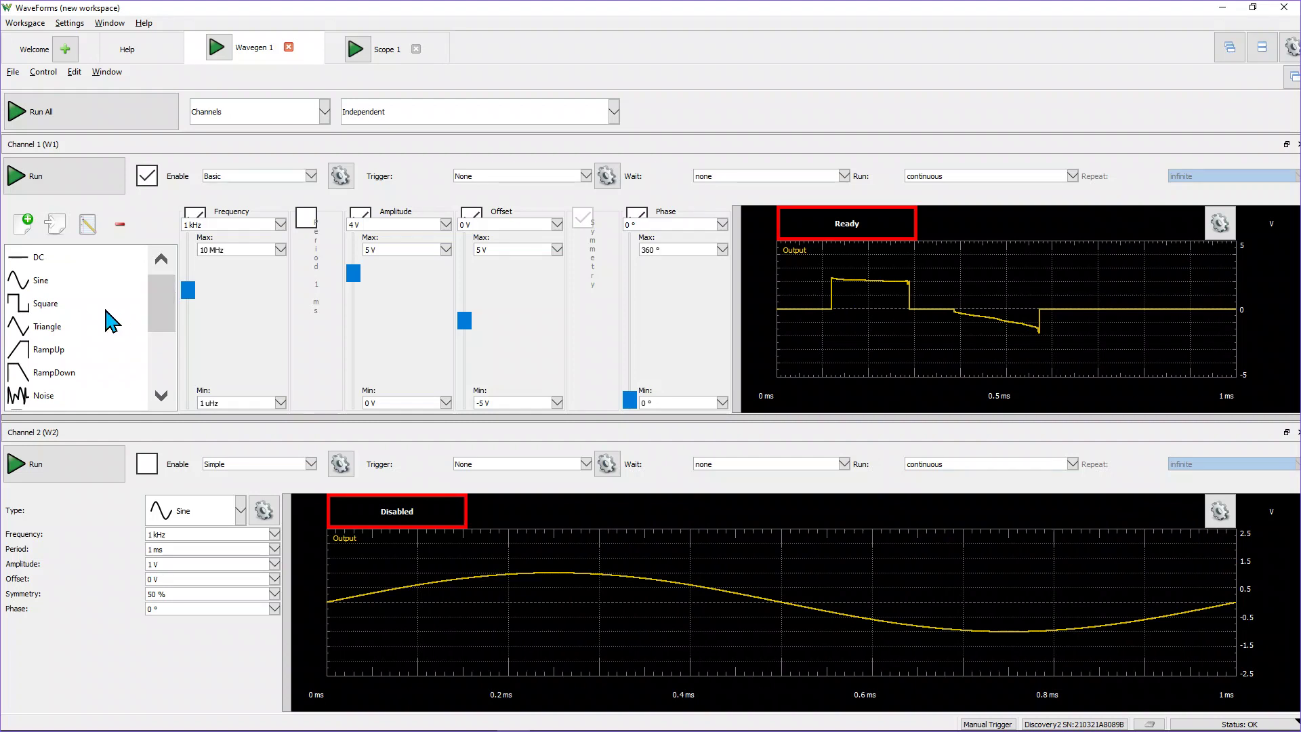
click(42, 282)
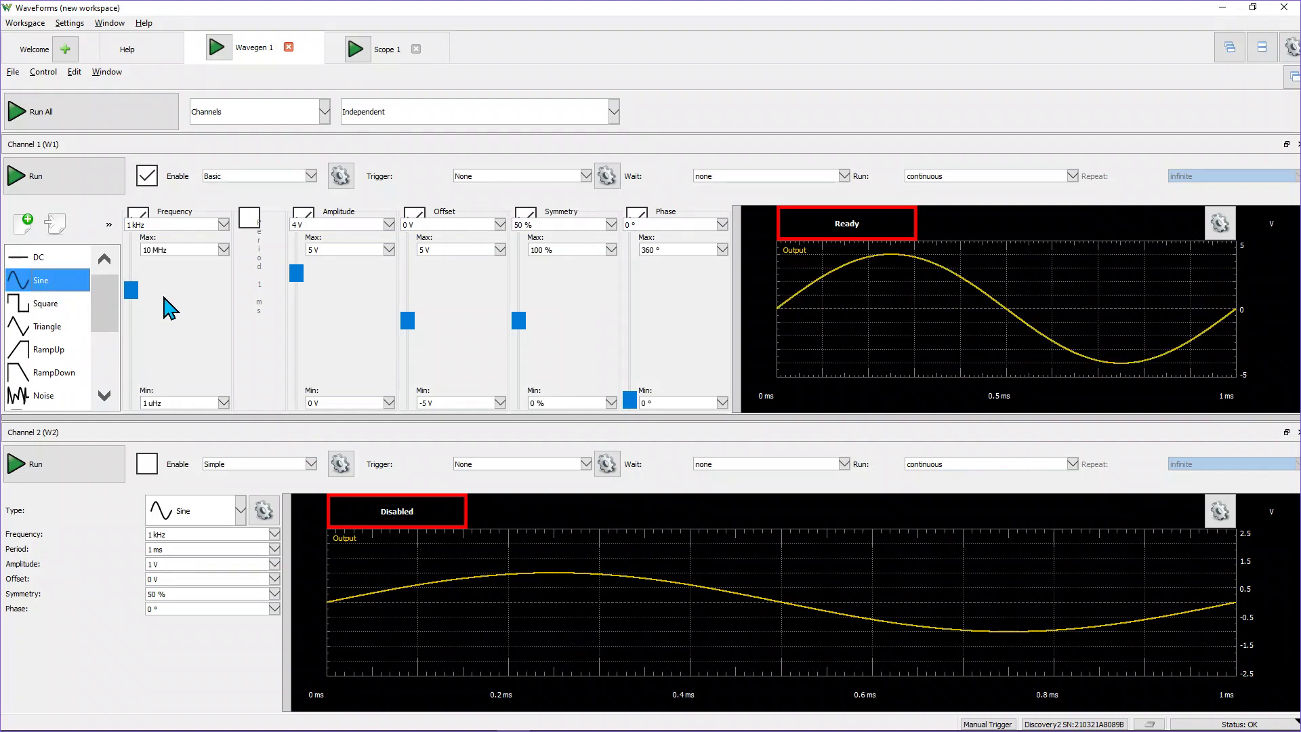
click(47, 305)
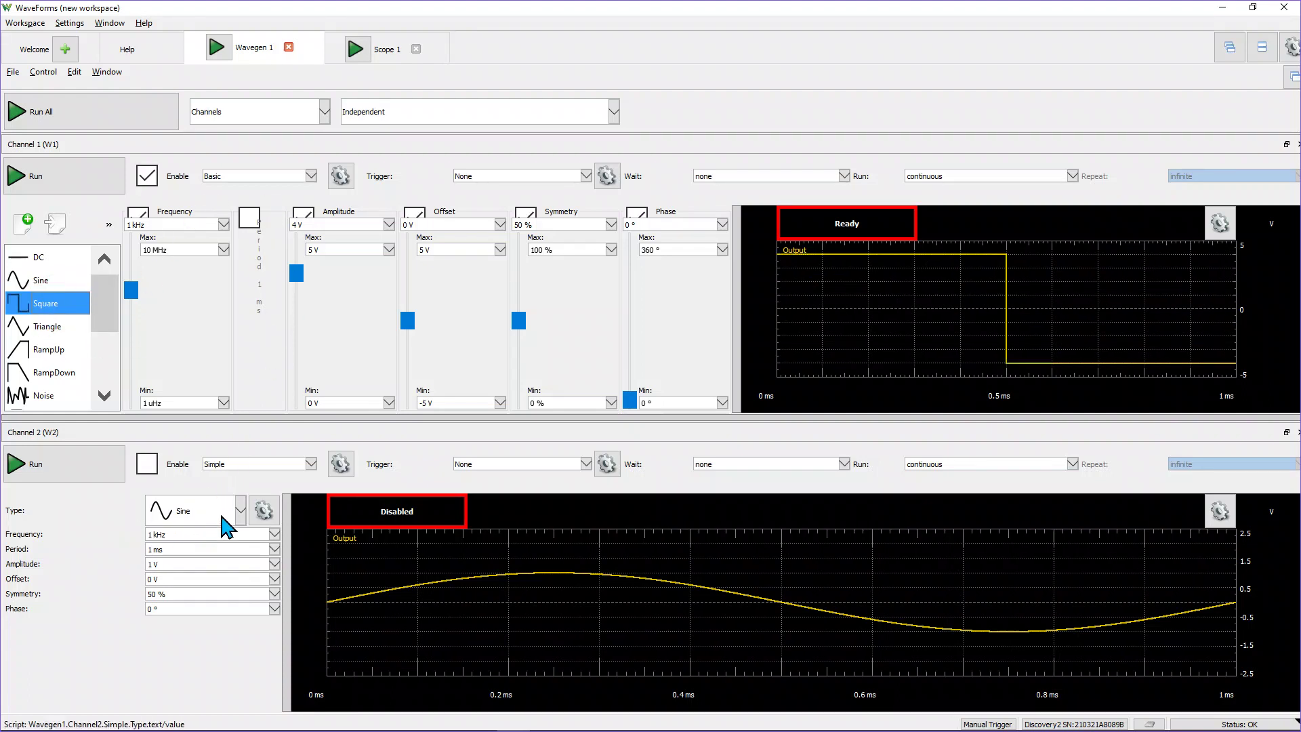
- Try the Triangle waveform on generator channel 2 and set the channel back to Sine
click(241, 512)
mouse_move(422, 378)
mouse_down()
mouse_move(436, 441)
mouse_move(409, 356)
mouse_move(407, 372)
mouse_up()
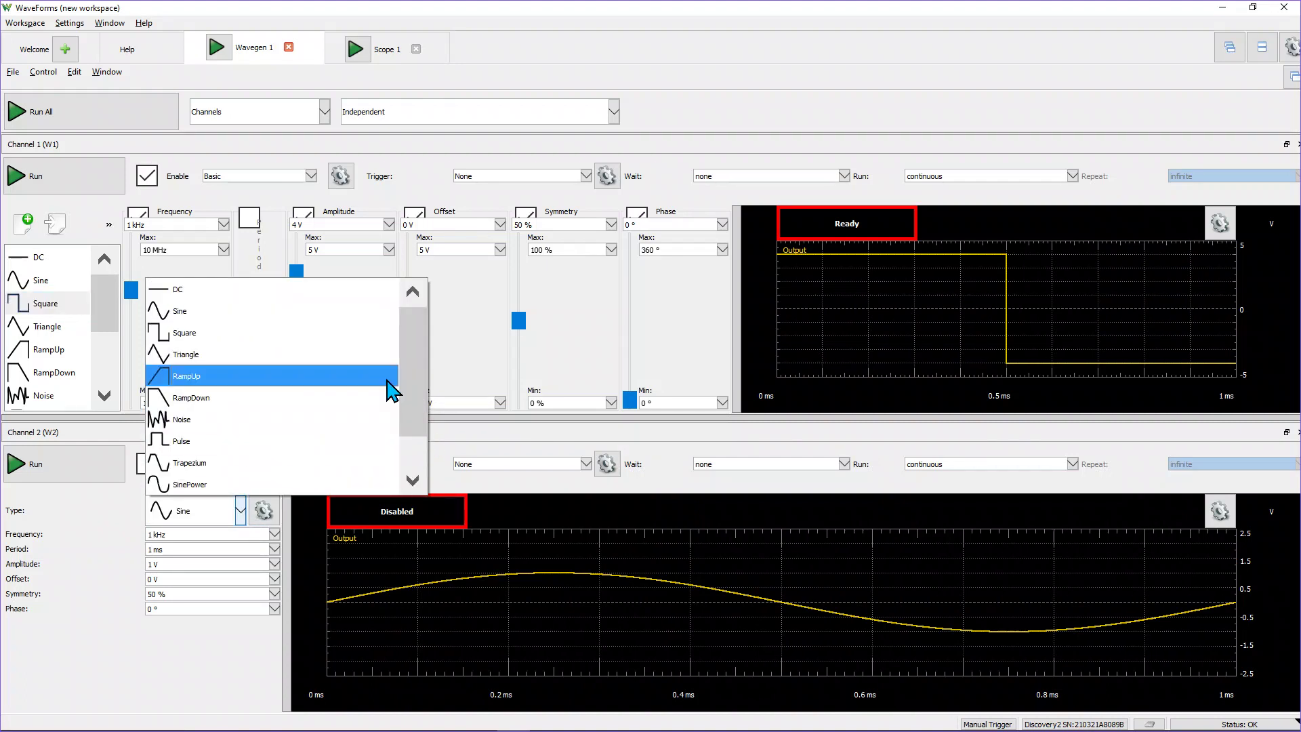
click(288, 356)
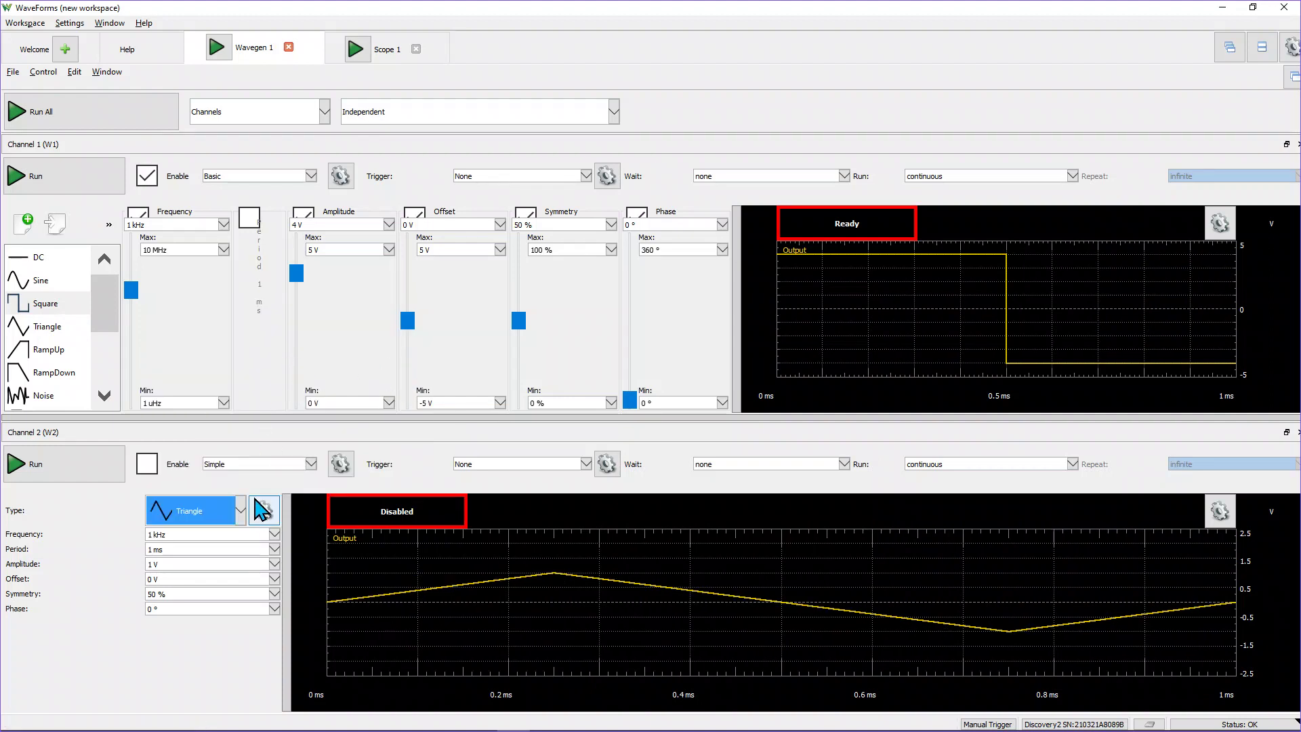
click(241, 515)
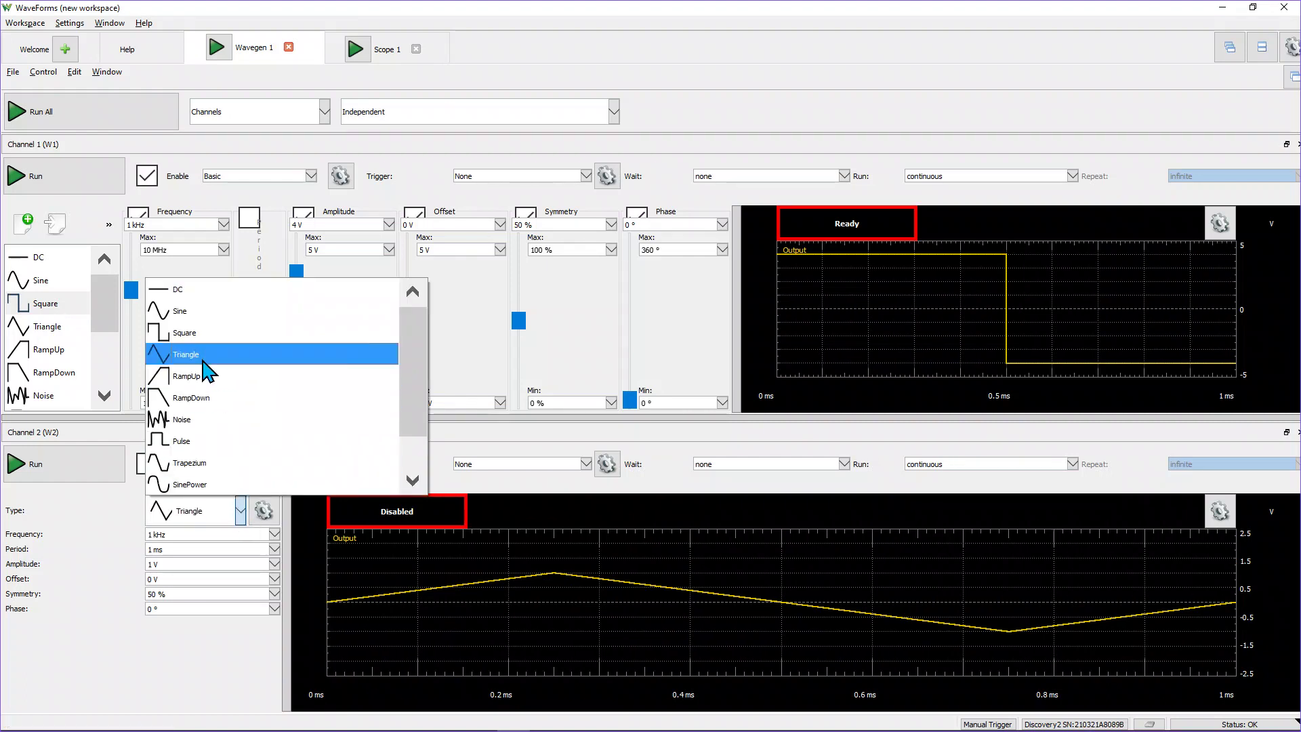
click(203, 312)
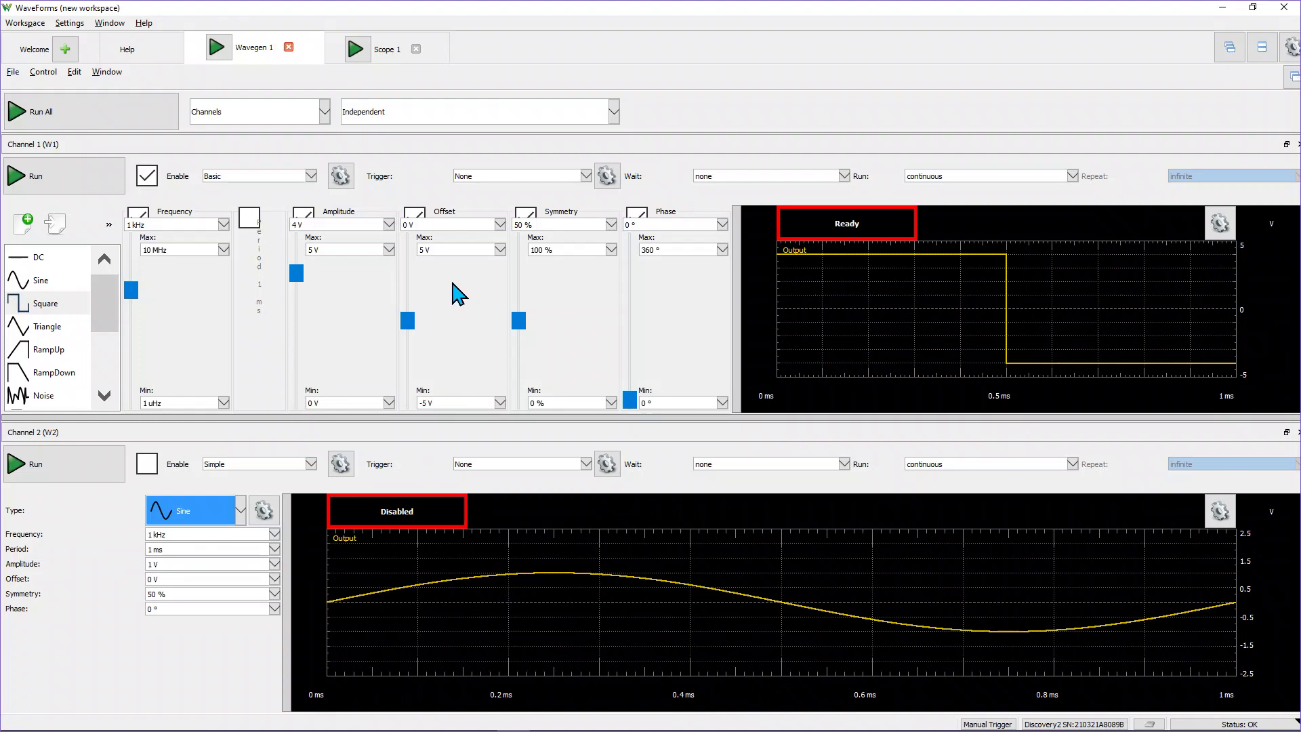
- Review the maximum amplitude values offered for channel 1 without choosing another one
click(389, 250)
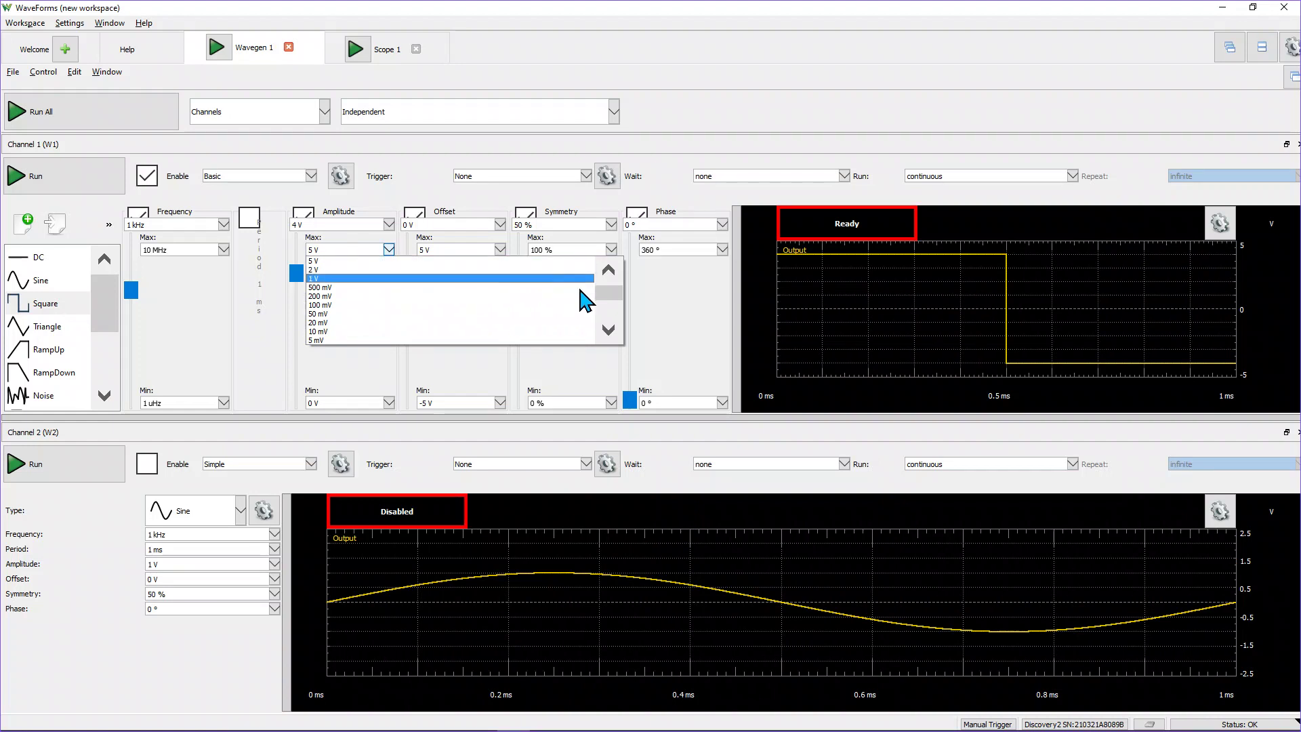
click(614, 290)
mouse_move(614, 290)
mouse_down()
mouse_move(614, 334)
mouse_move(608, 272)
mouse_up()
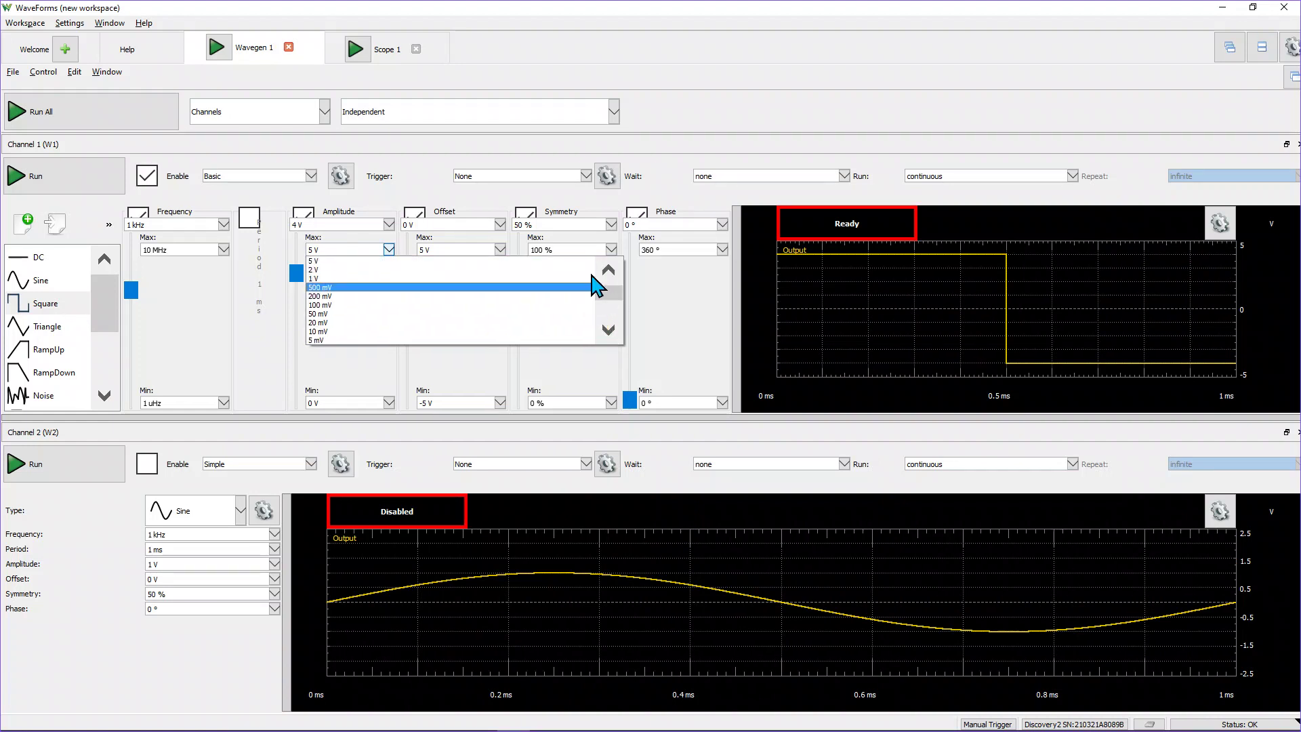
click(267, 356)
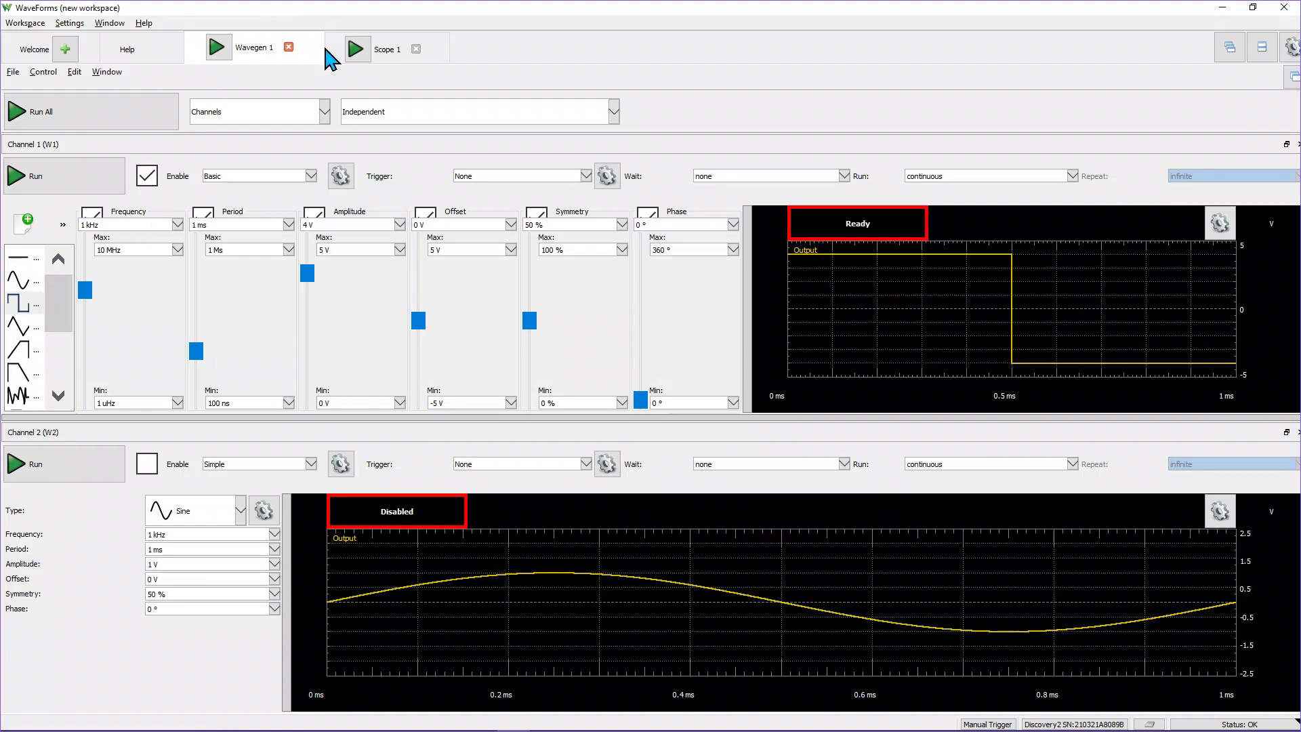
- Run all waveform generator channels together and start the Scope 1 acquisition
click(88, 120)
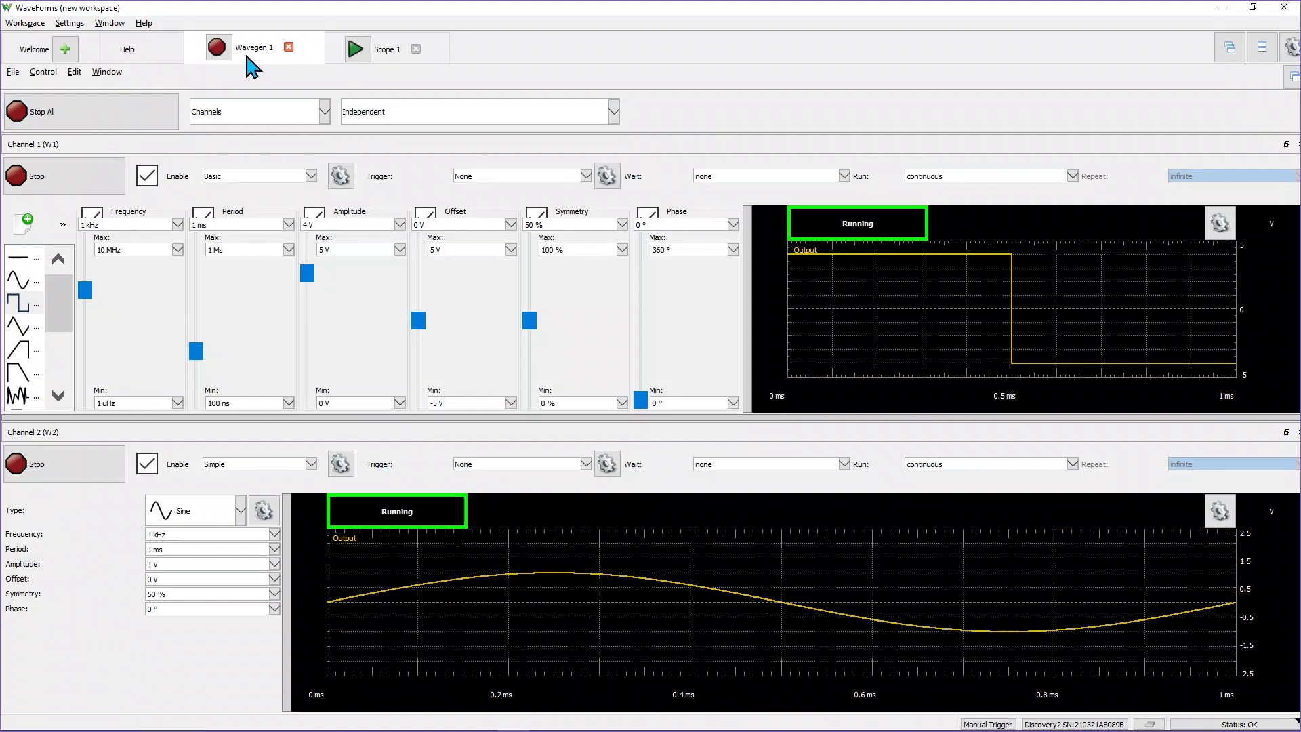
click(391, 53)
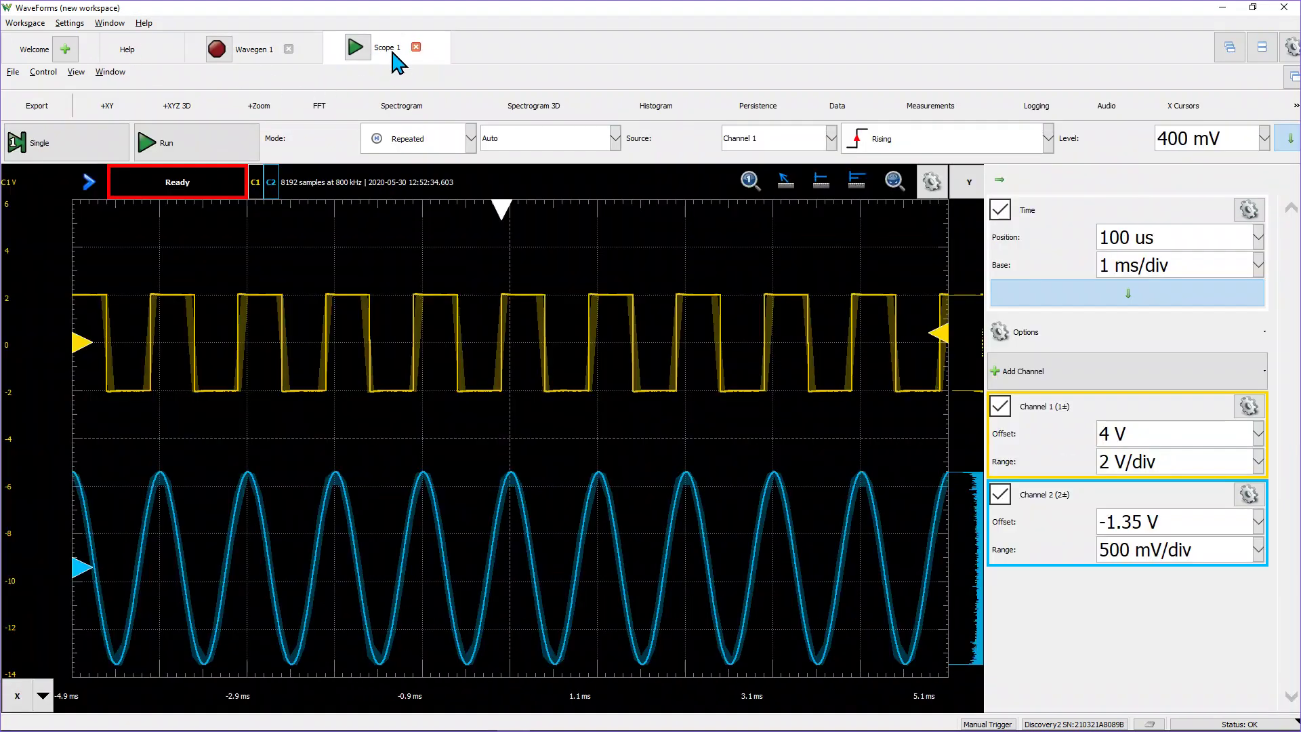
click(356, 48)
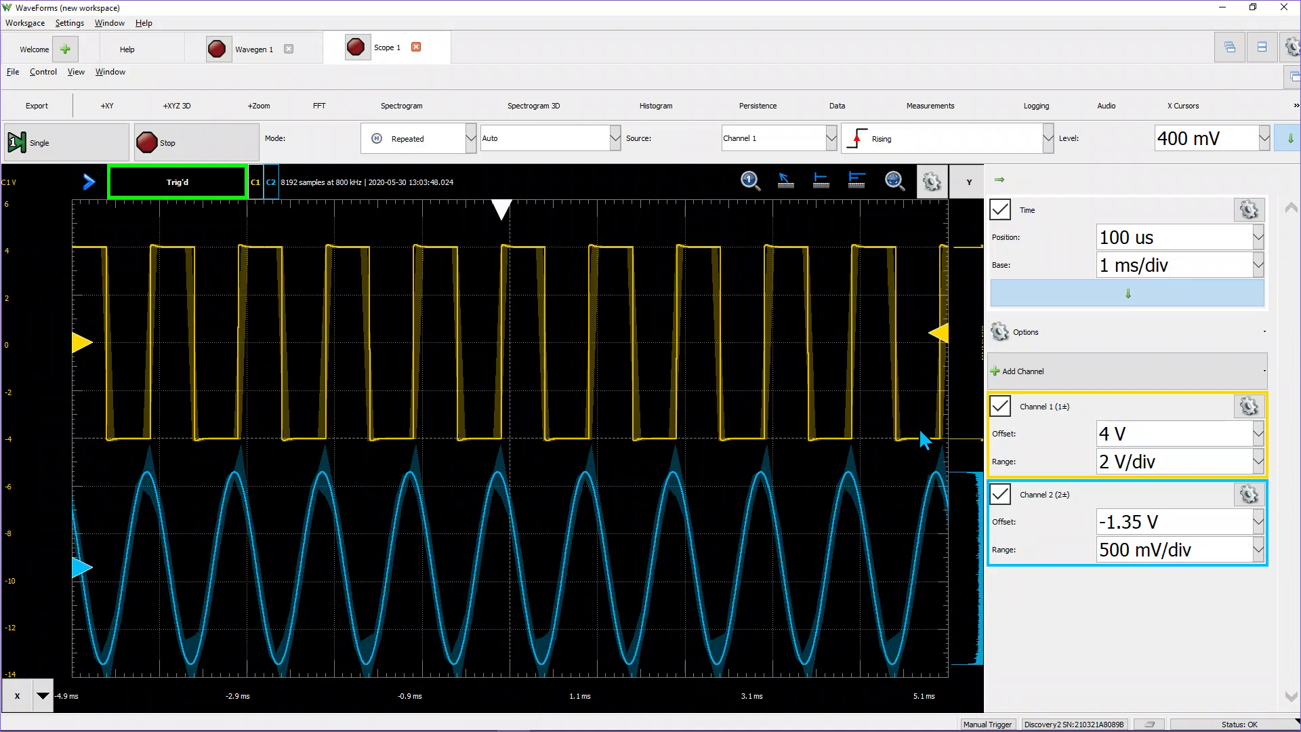
- Compare the generator outputs with the scope traces and raise the scope's trigger level to 2.6 V
click(255, 53)
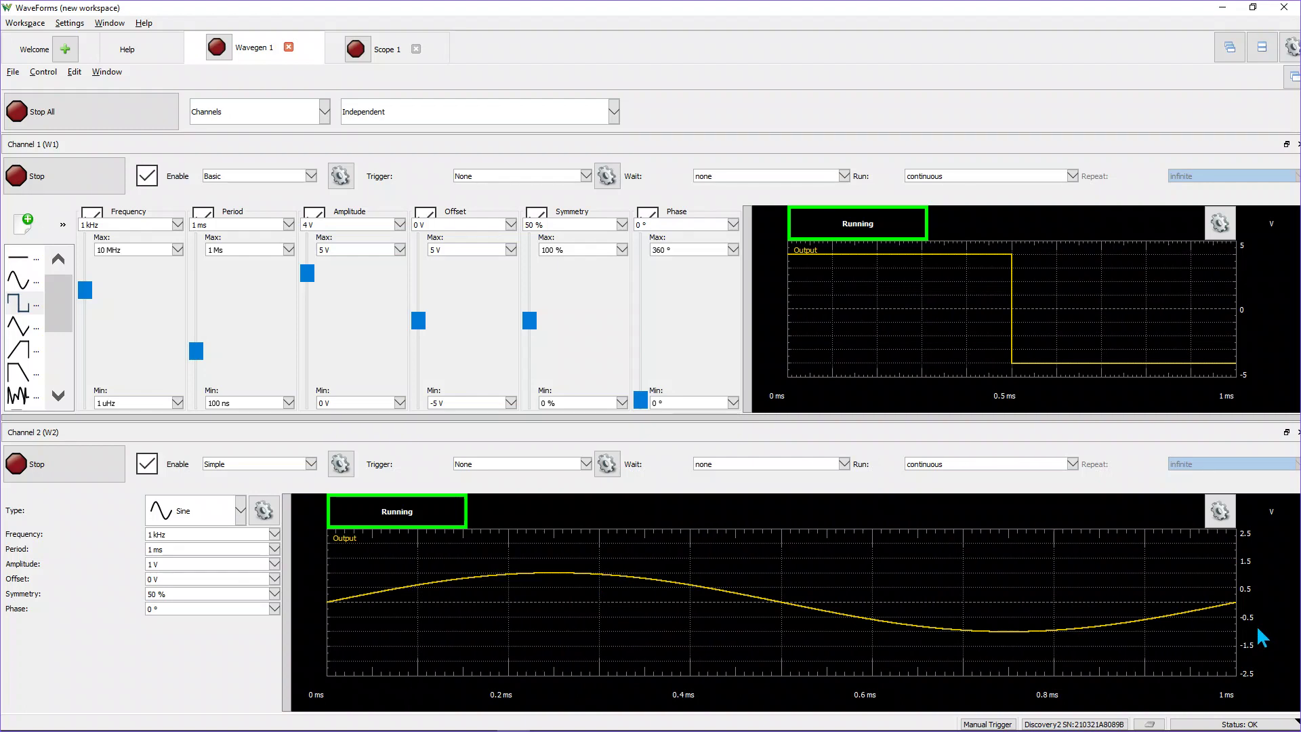
click(389, 63)
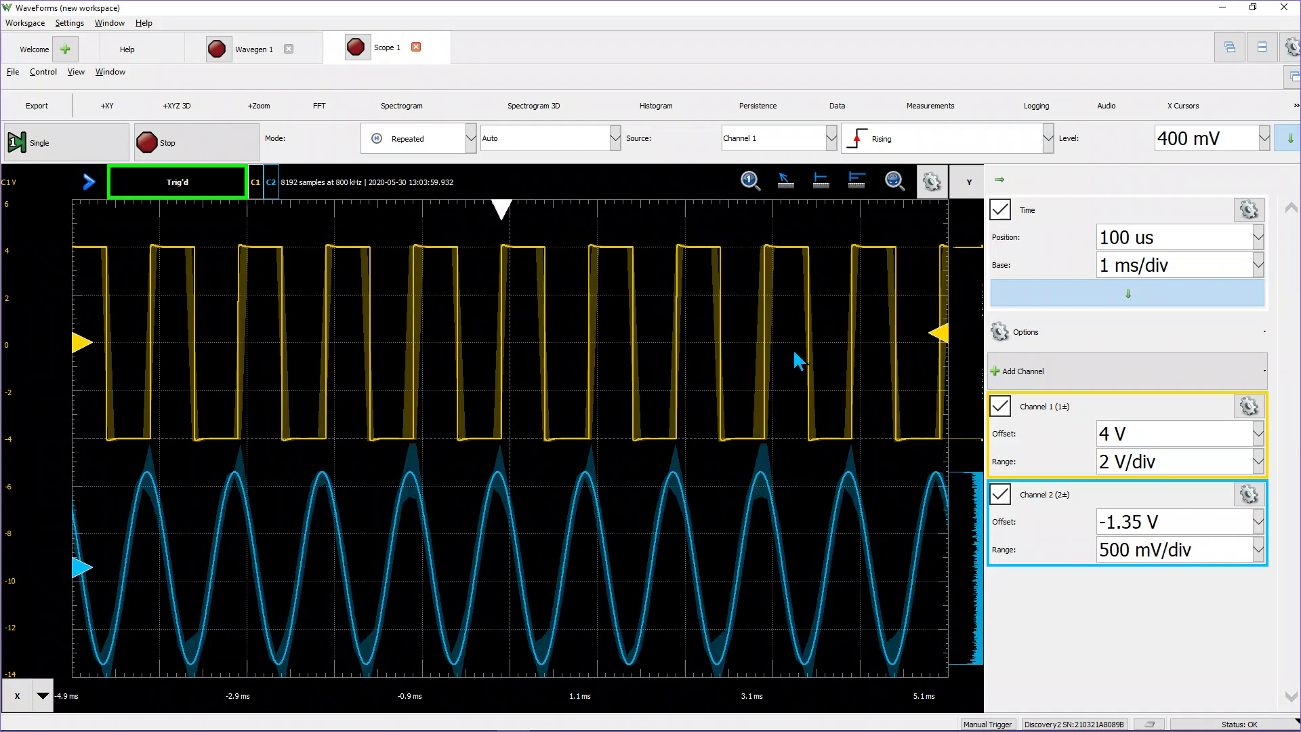
drag(942, 330, 942, 281)
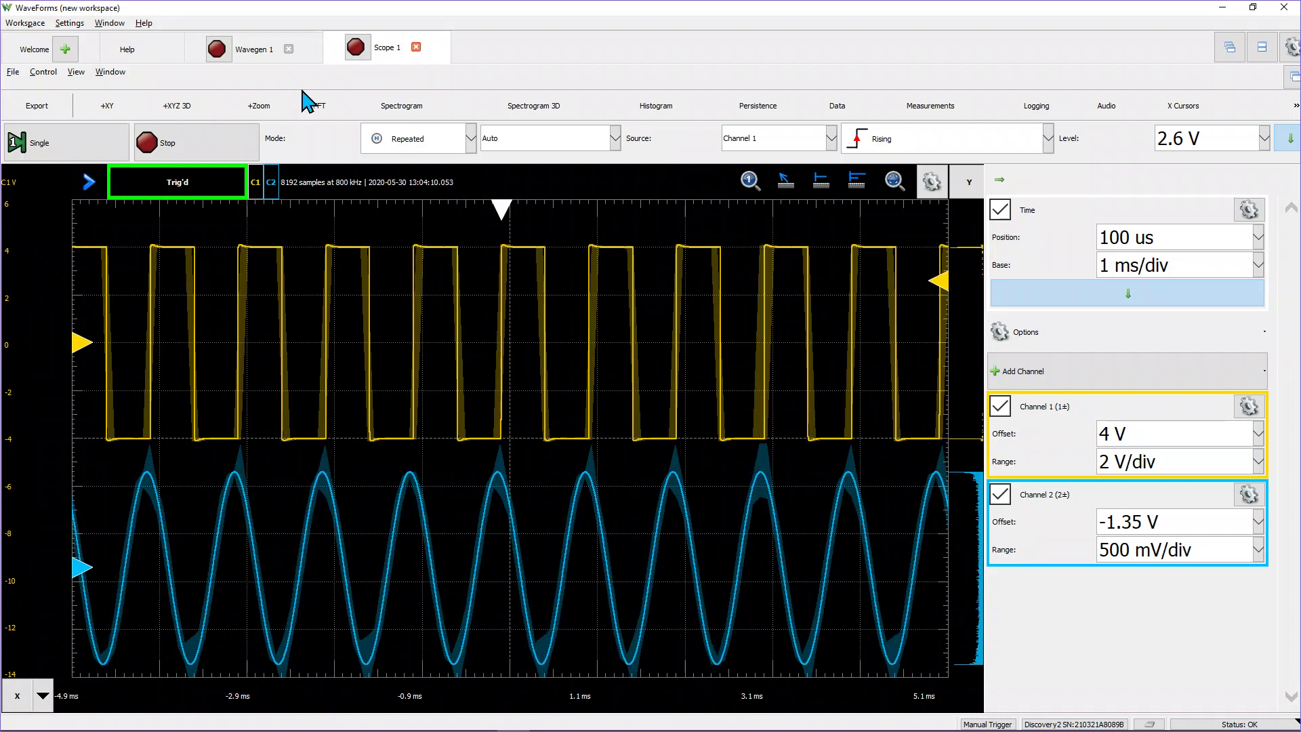
- Lower the symmetry of generator channel 1 to 23.5 % and view the resulting signal on the scope
click(263, 51)
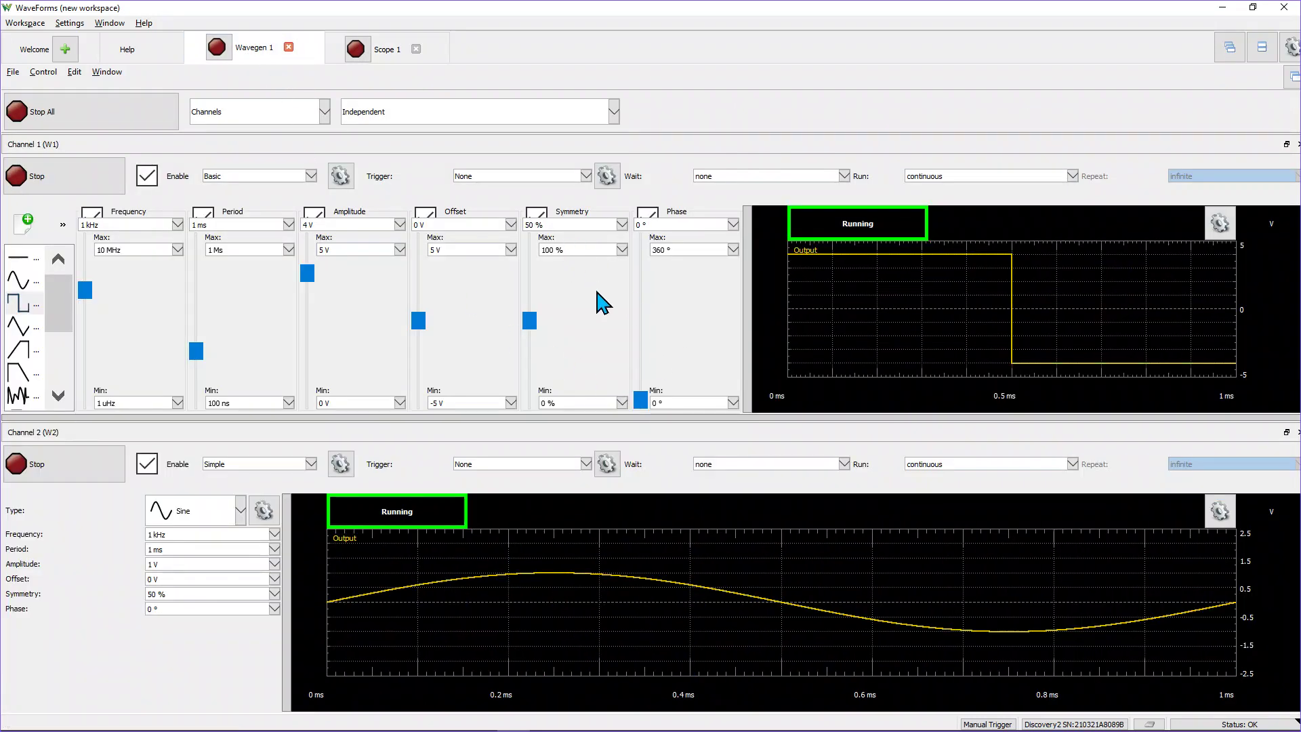
click(621, 250)
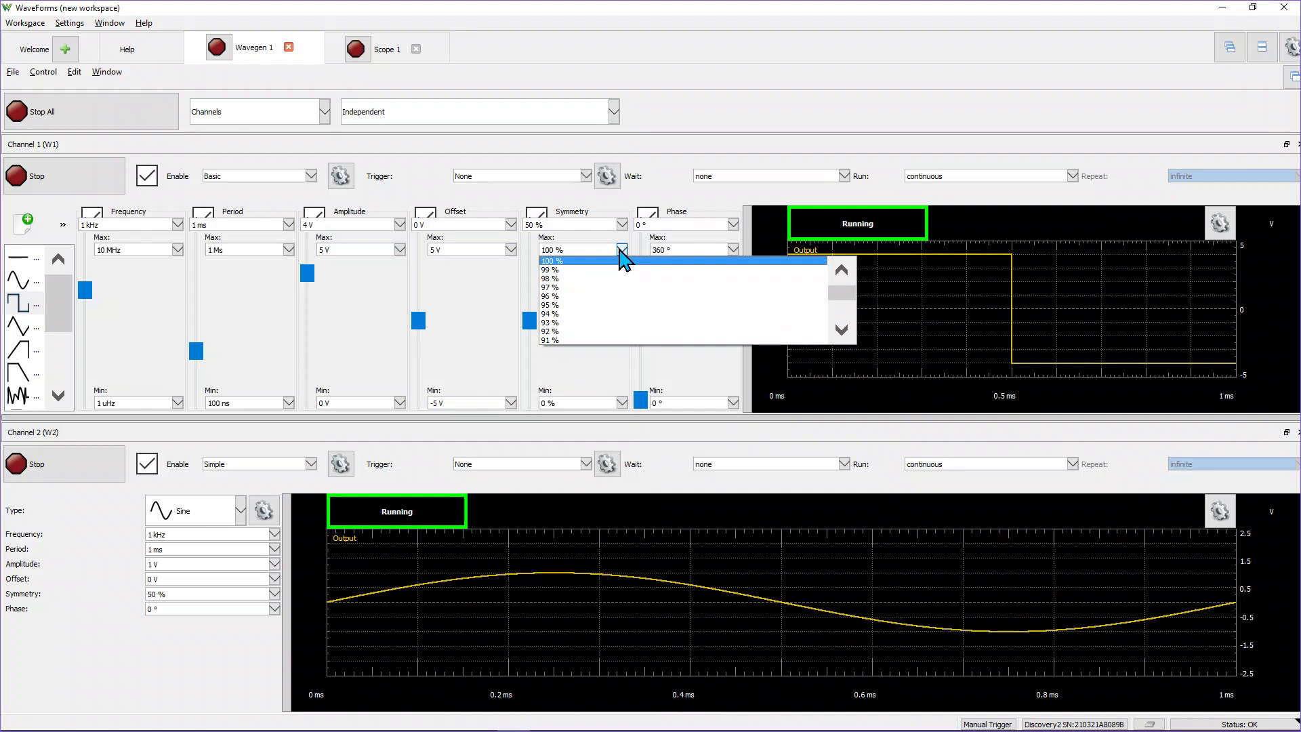
click(575, 358)
drag(529, 328, 513, 360)
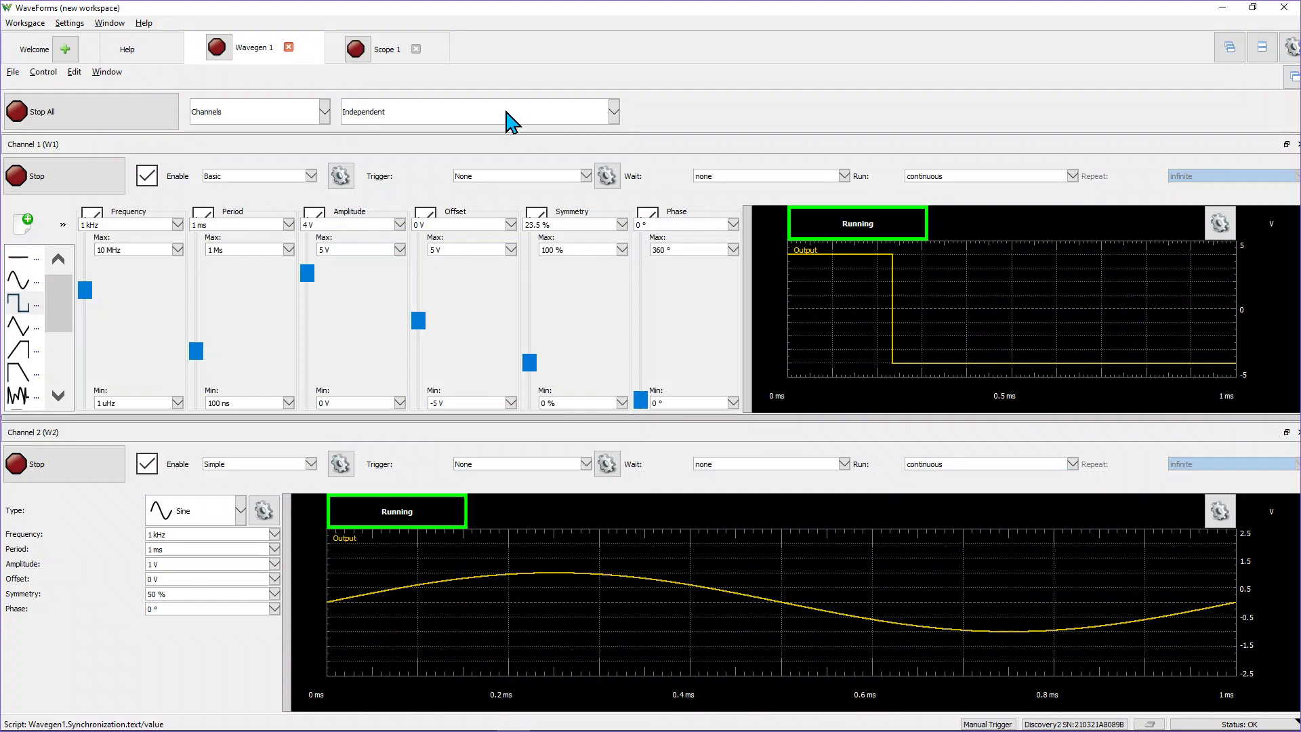
click(388, 51)
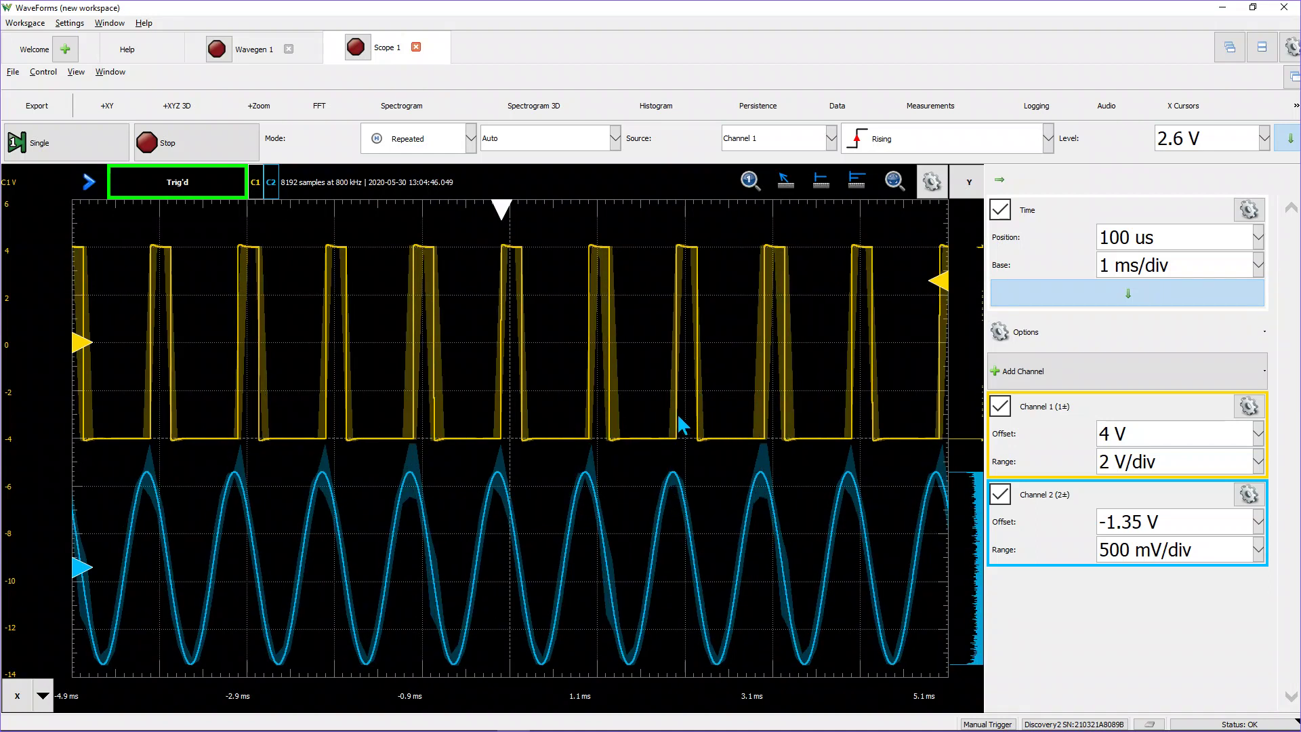
- Raise the generator channel 1 offset to 5 V and shift the scope's channel 1 trace to a 2 V offset
click(258, 50)
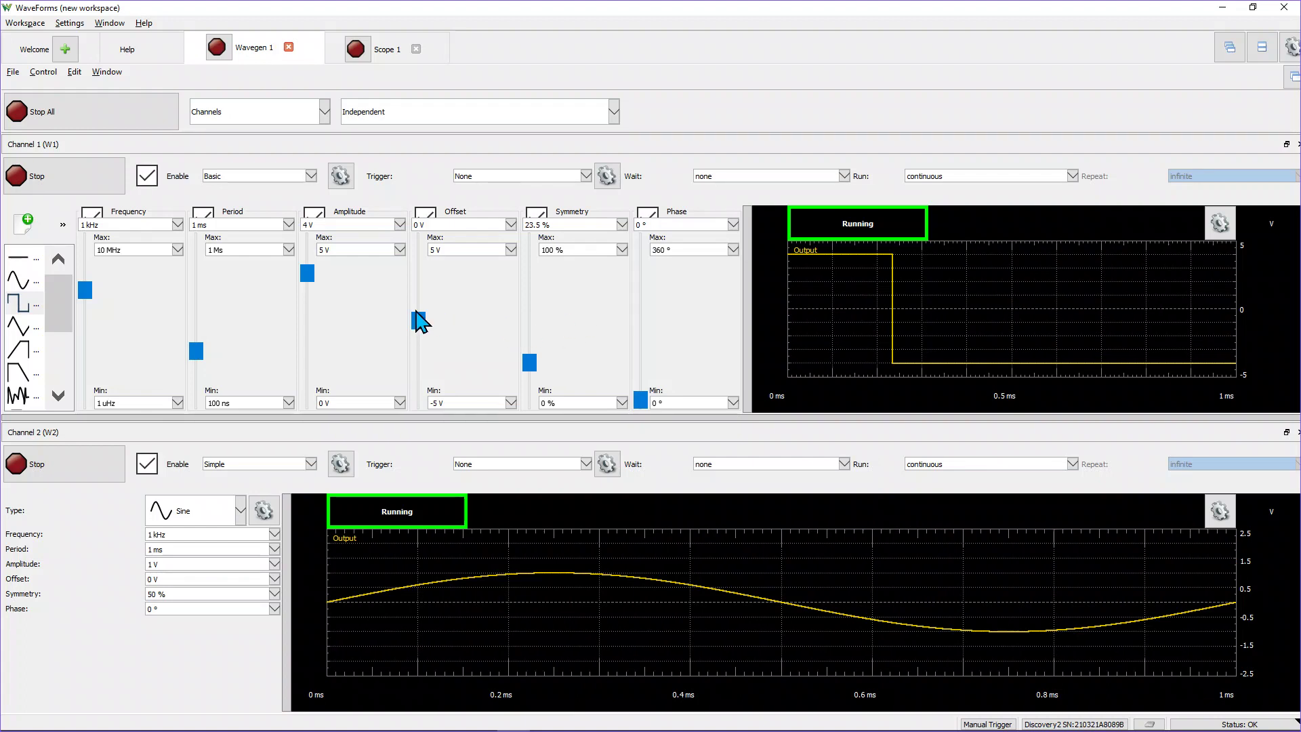
drag(415, 325, 427, 273)
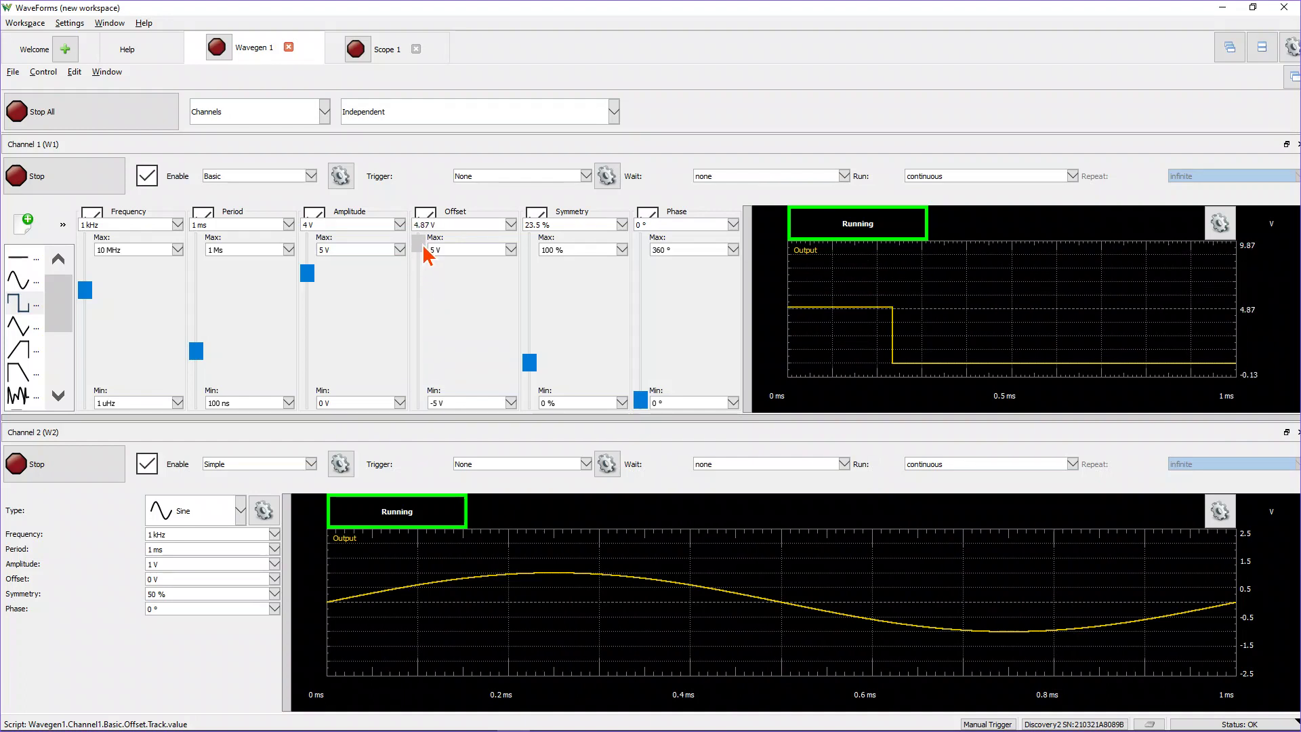
drag(427, 256, 421, 253)
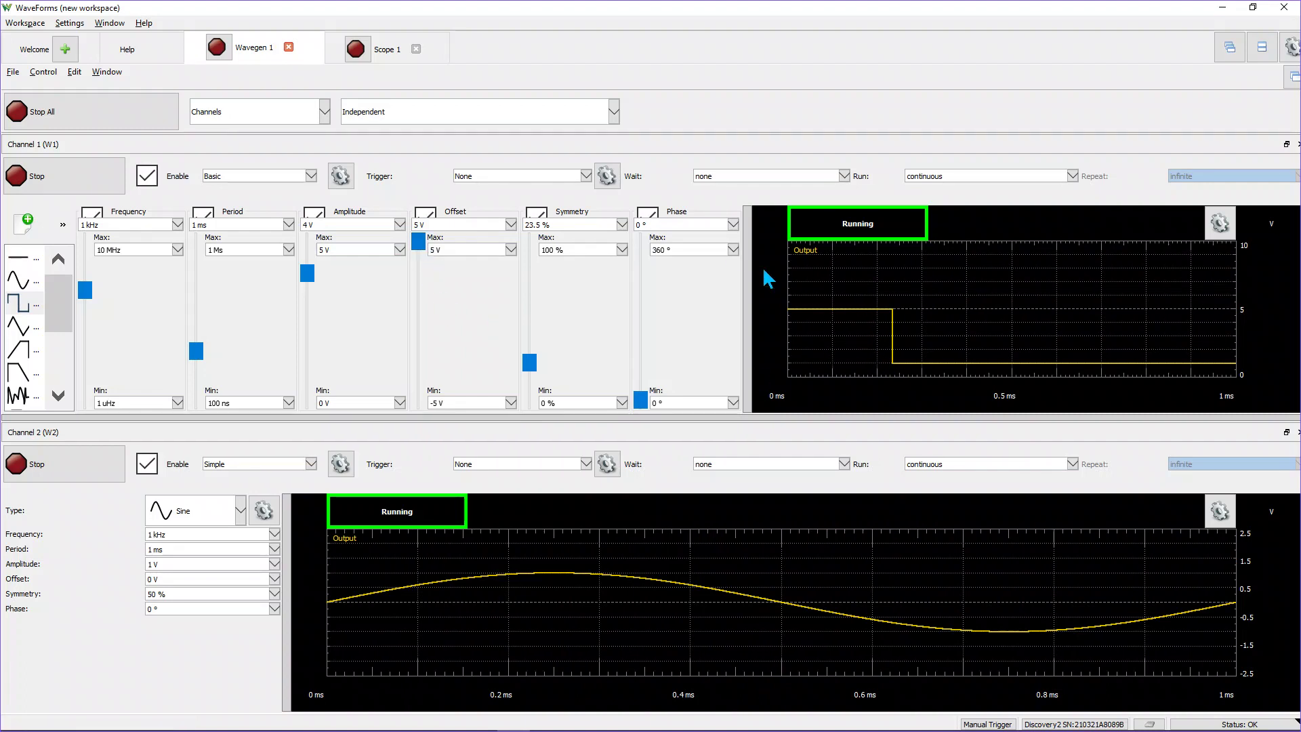
click(386, 49)
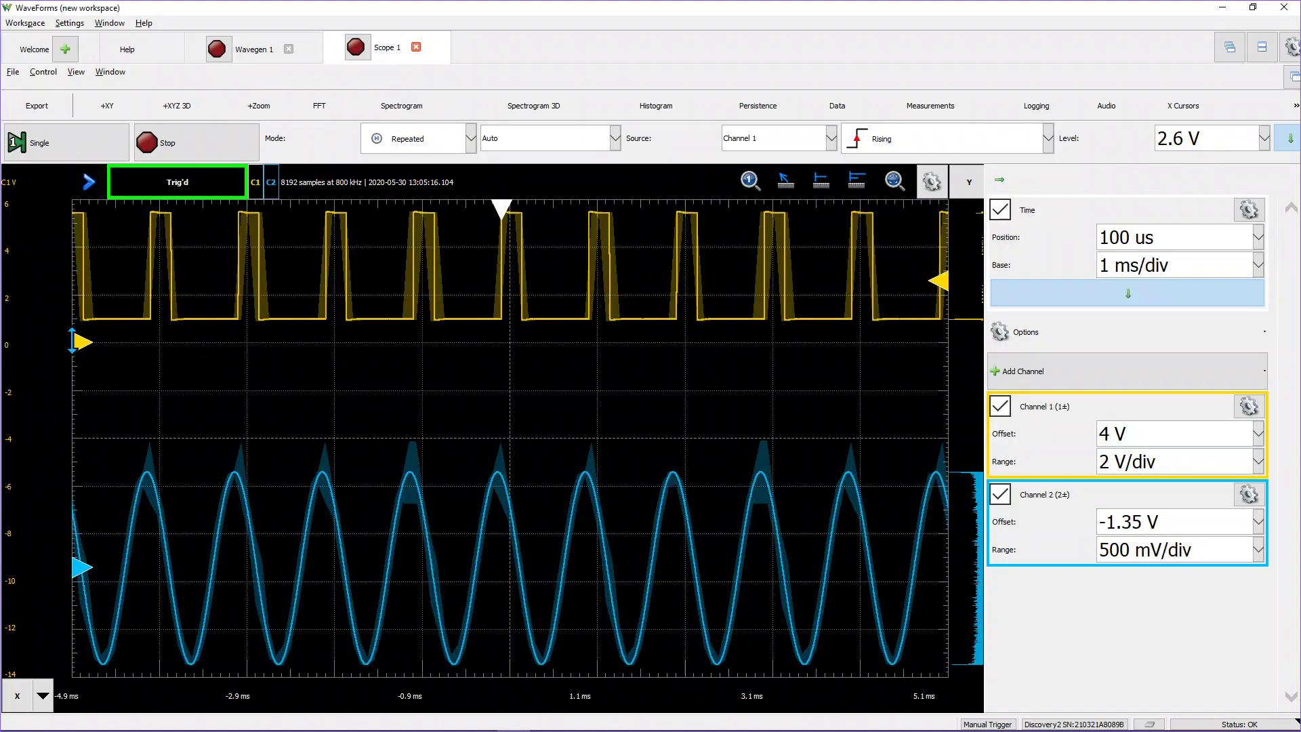
mouse_move(72, 341)
mouse_down()
mouse_move(80, 326)
mouse_move(80, 407)
mouse_move(81, 391)
mouse_up()
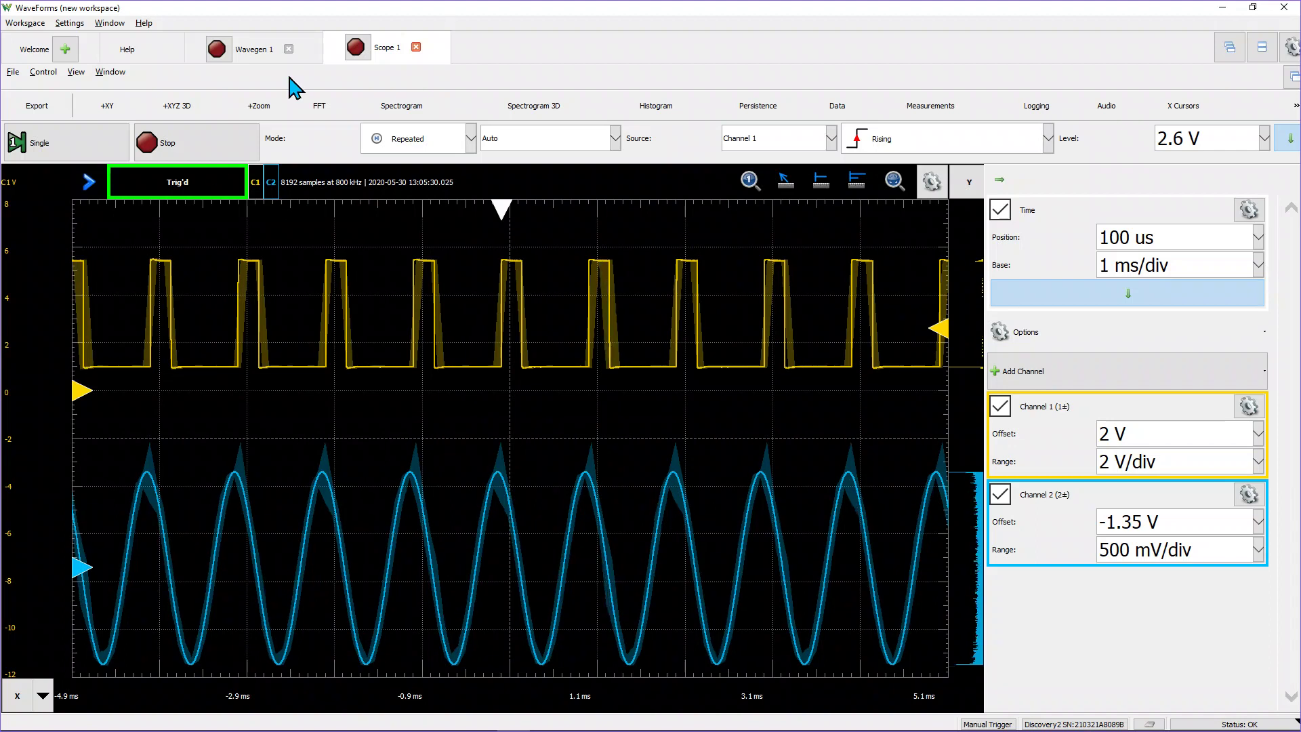
- Set the maximum offset of generator channel 1 to 0 V
click(266, 52)
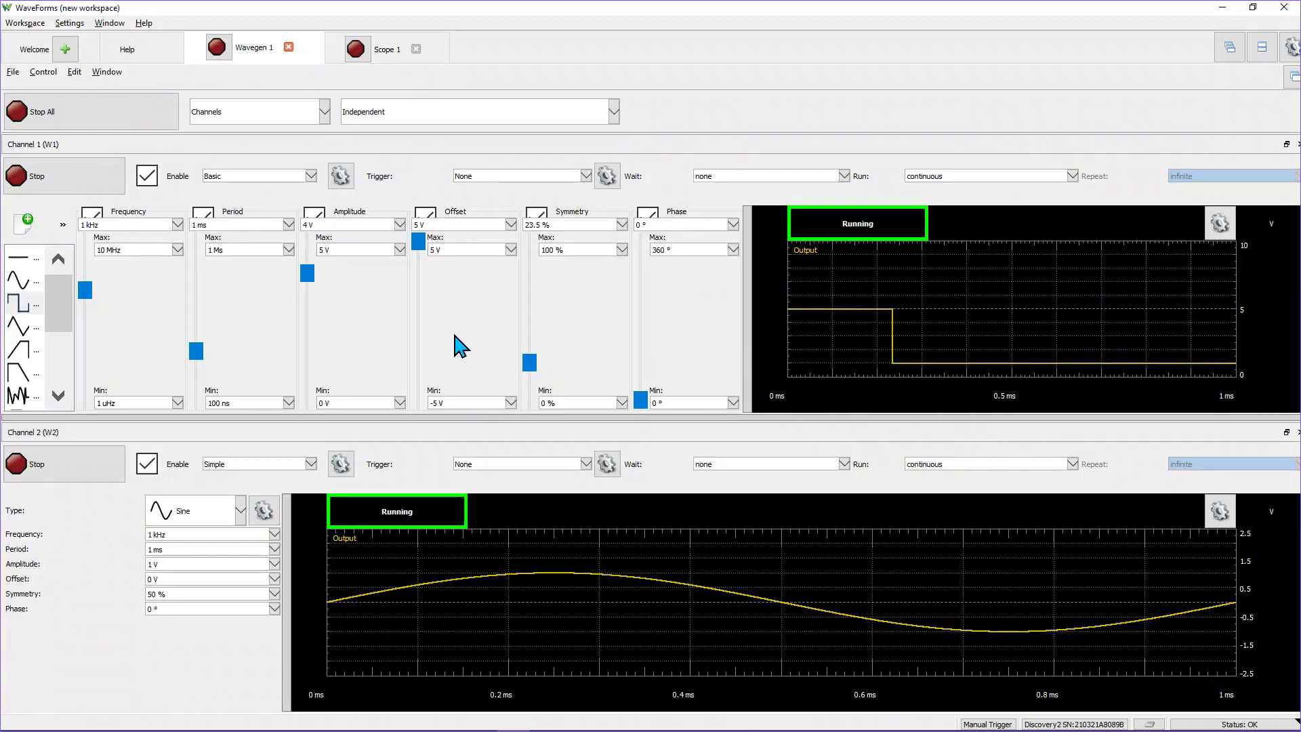
click(510, 251)
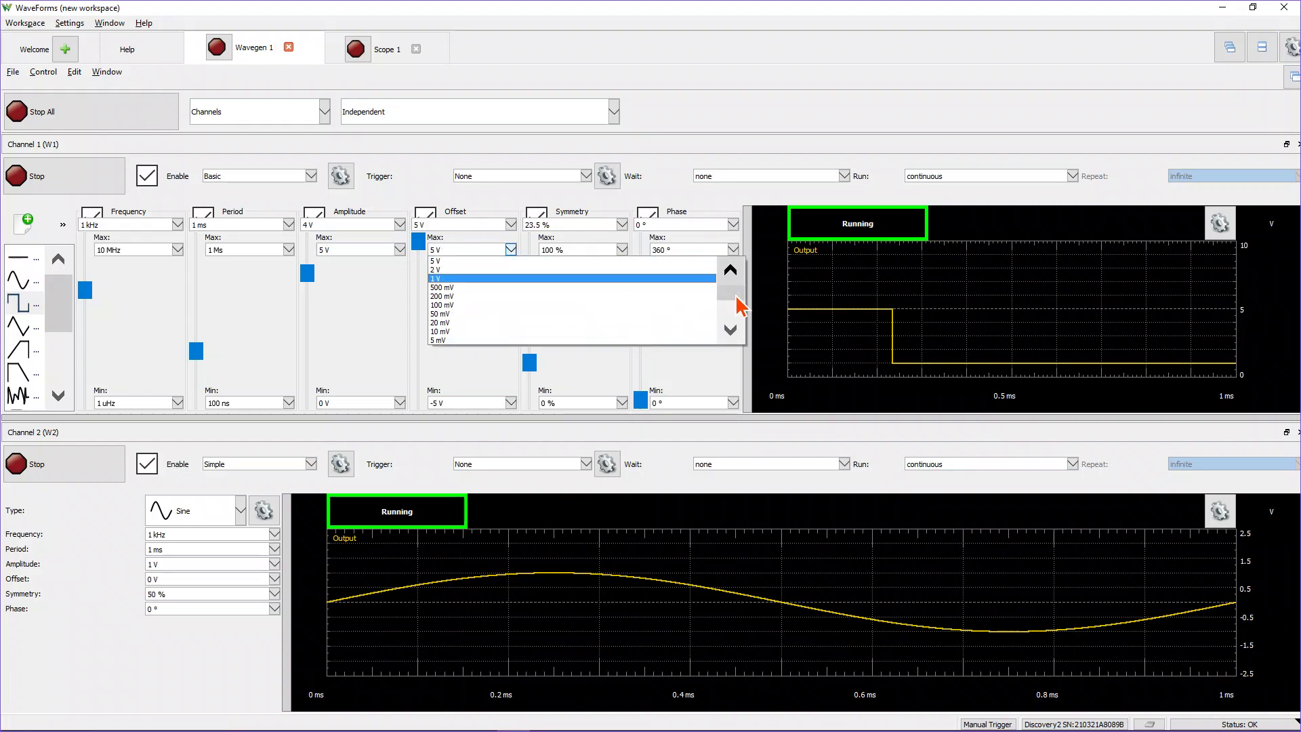
scroll(740, 298, down, 3)
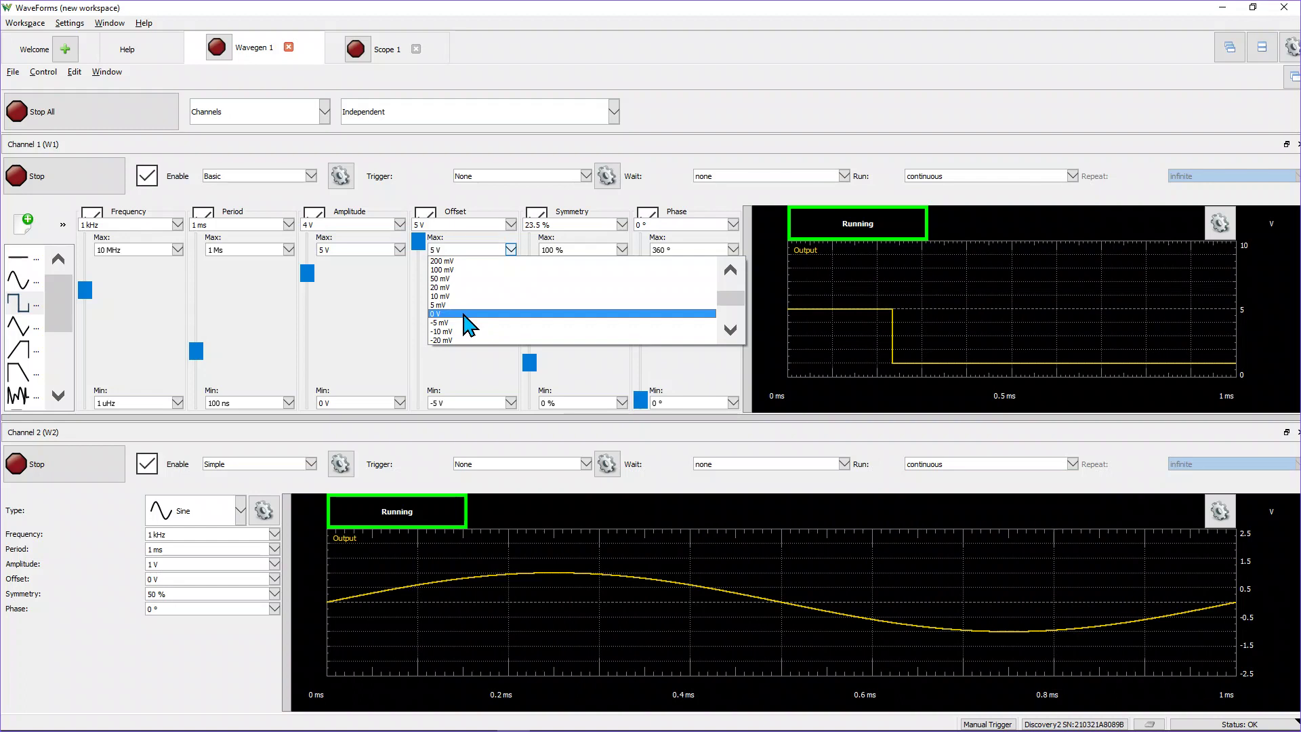
click(463, 312)
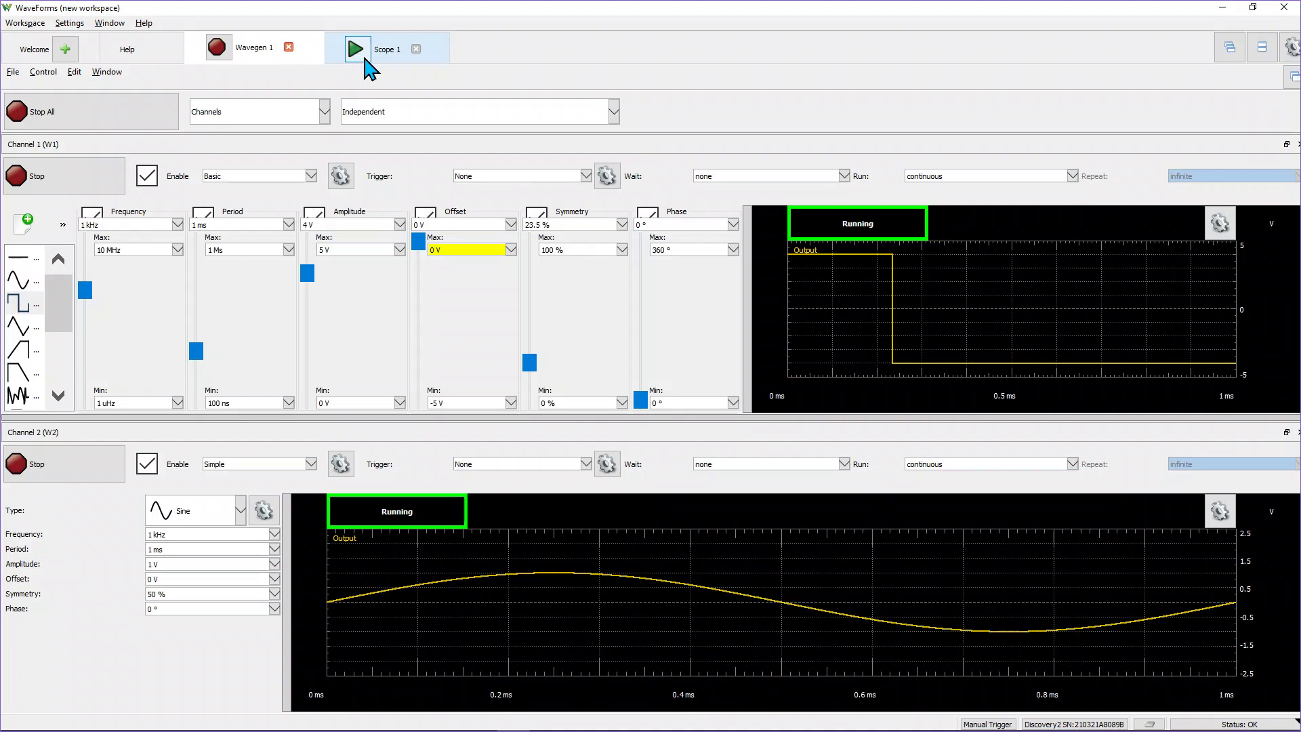
- Start the scope again and move its channel 1 trace to an offset of 4.8 V
click(363, 50)
click(402, 49)
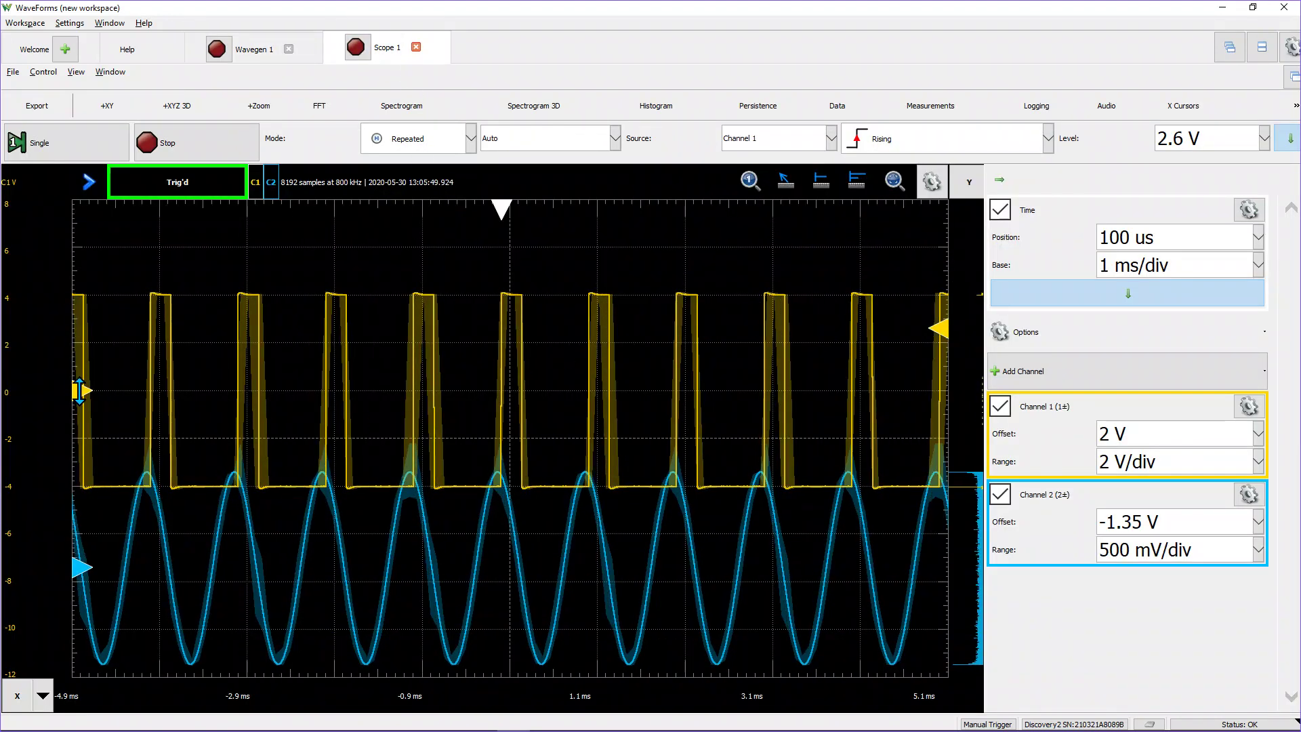
drag(78, 397, 86, 329)
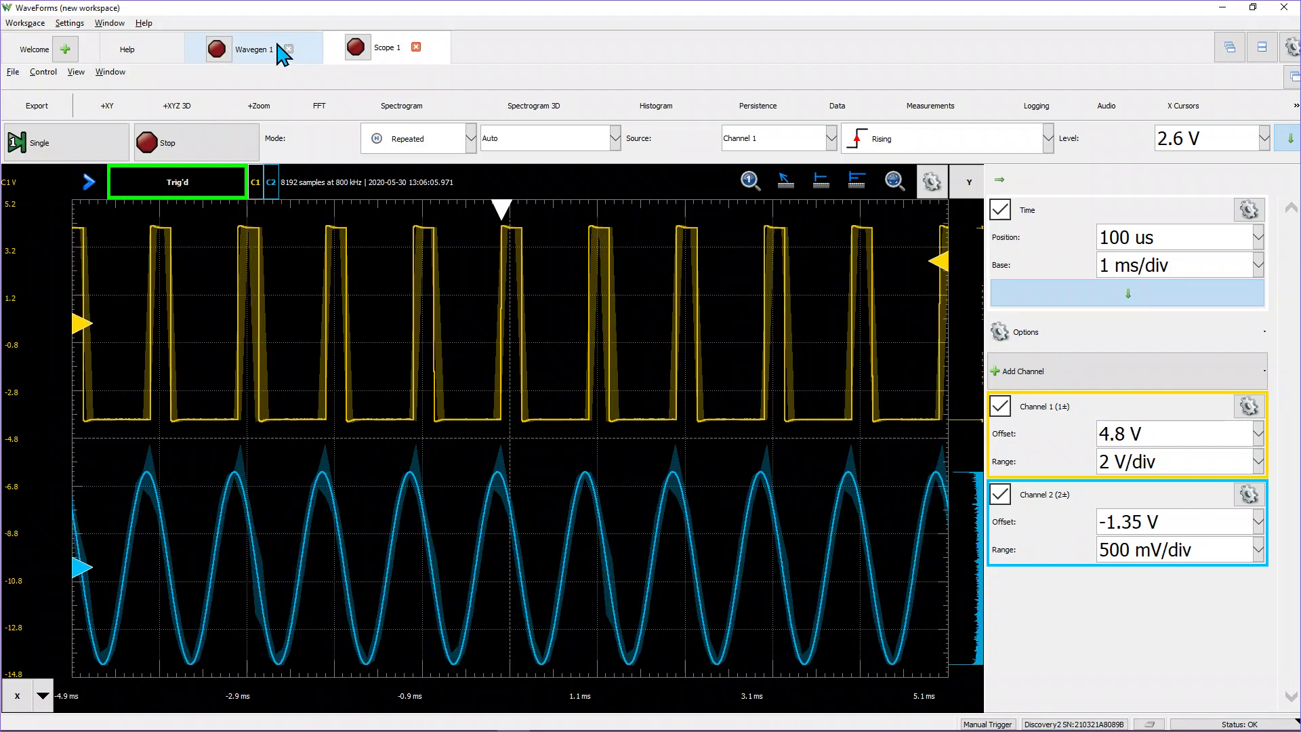
- Set the amplitude of generator channel 2 to 2 V and view the signal on the scope
click(254, 53)
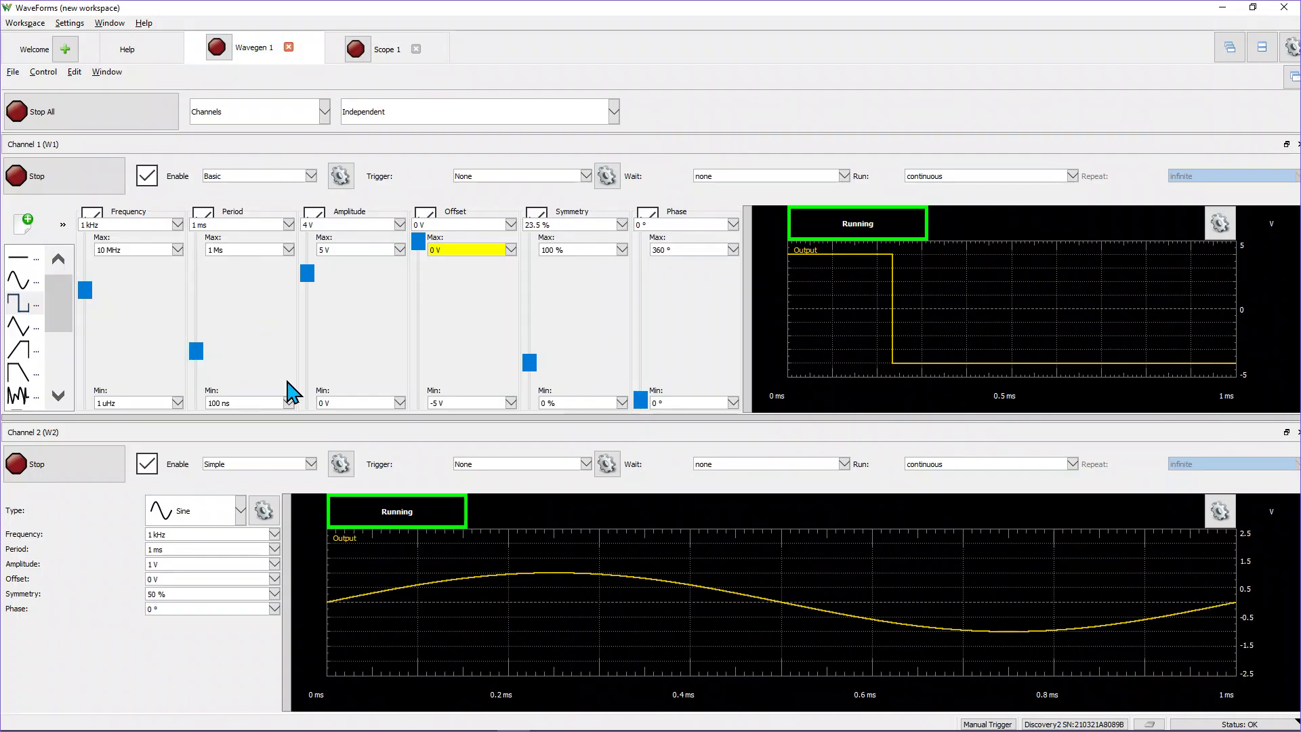
click(274, 564)
click(262, 578)
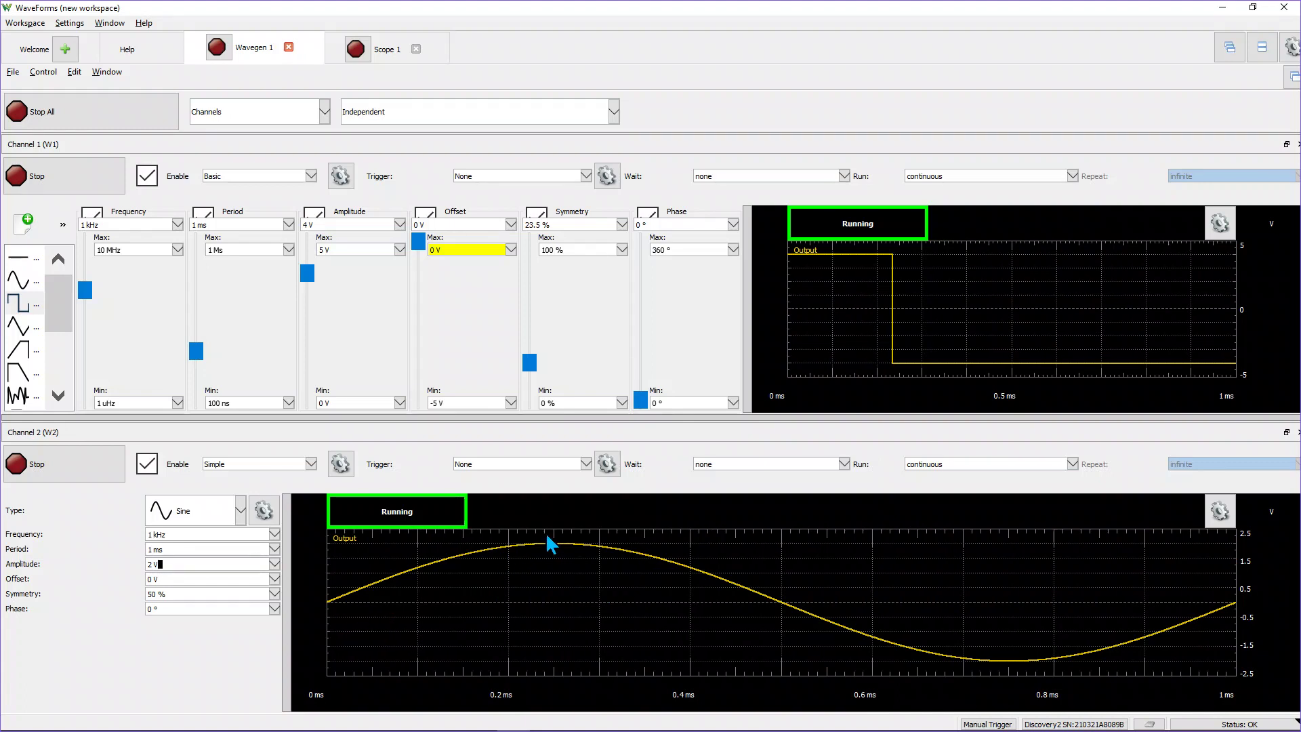
click(393, 56)
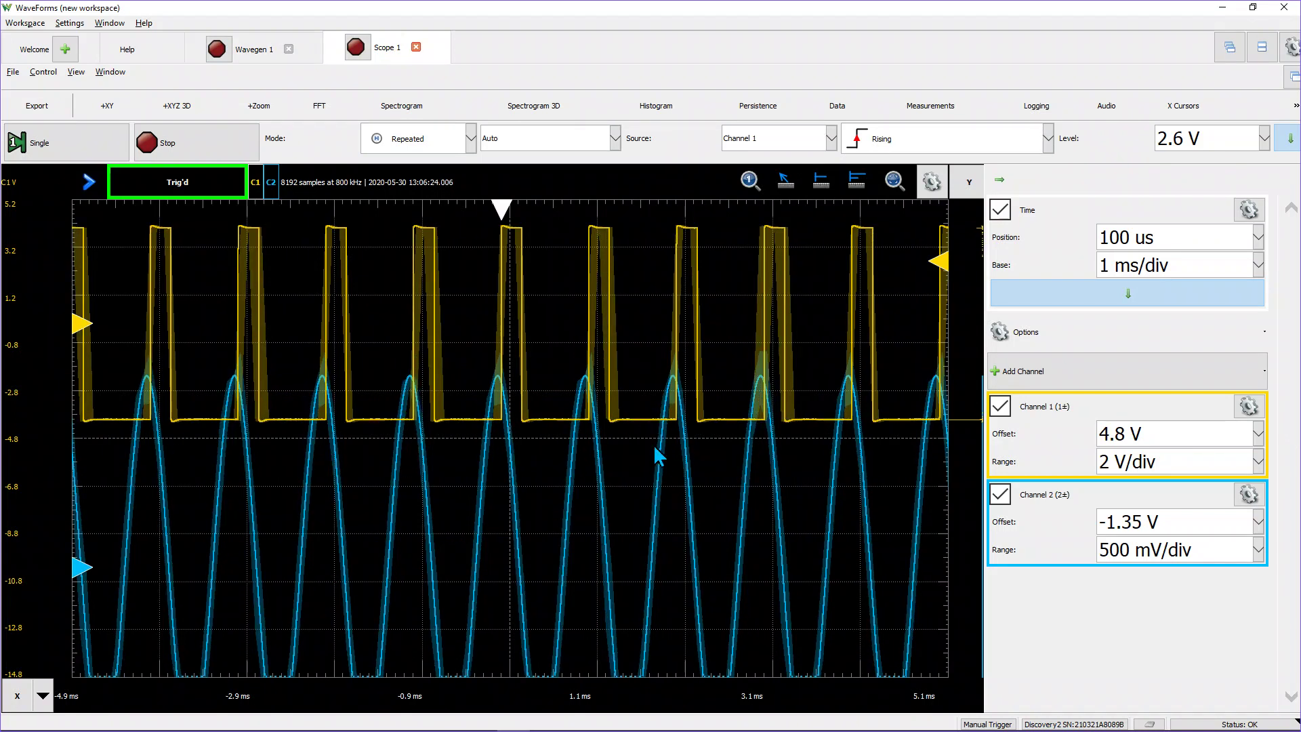
- Raise the scope traces to offsets of 8.4 V for channel 1 and -50 mV for channel 2, and set channel 2's range to 2 V/div
mouse_move(37, 578)
mouse_down()
mouse_move(41, 399)
mouse_move(54, 539)
mouse_move(55, 357)
mouse_move(55, 479)
mouse_move(102, 531)
mouse_move(78, 500)
mouse_move(81, 430)
mouse_move(87, 465)
mouse_move(90, 436)
mouse_up()
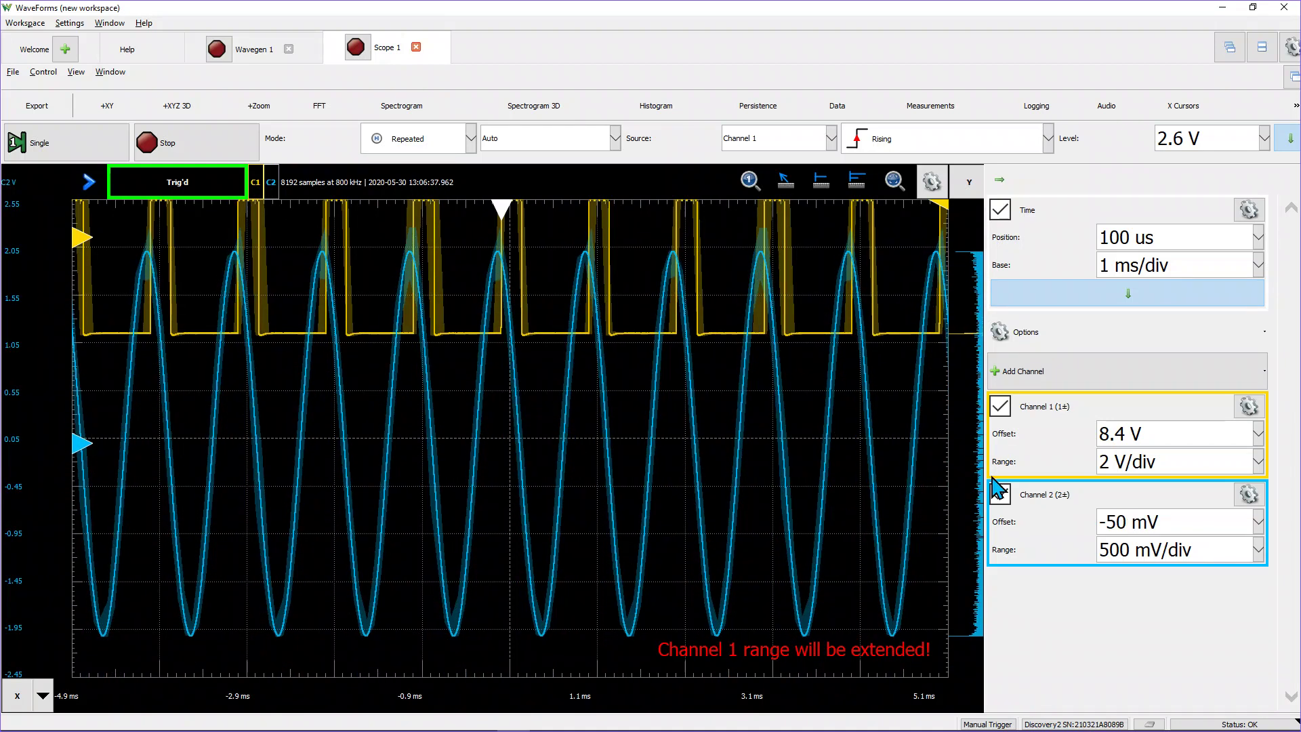
click(1258, 551)
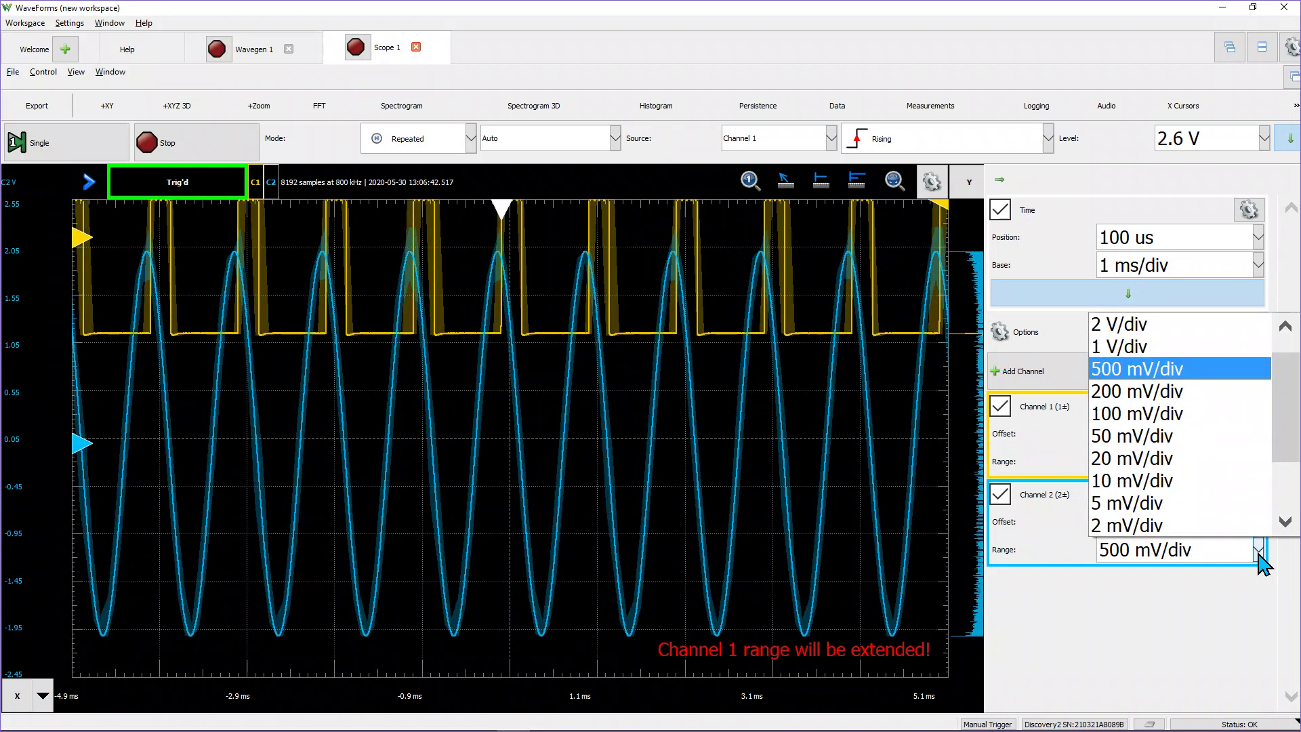
click(1196, 325)
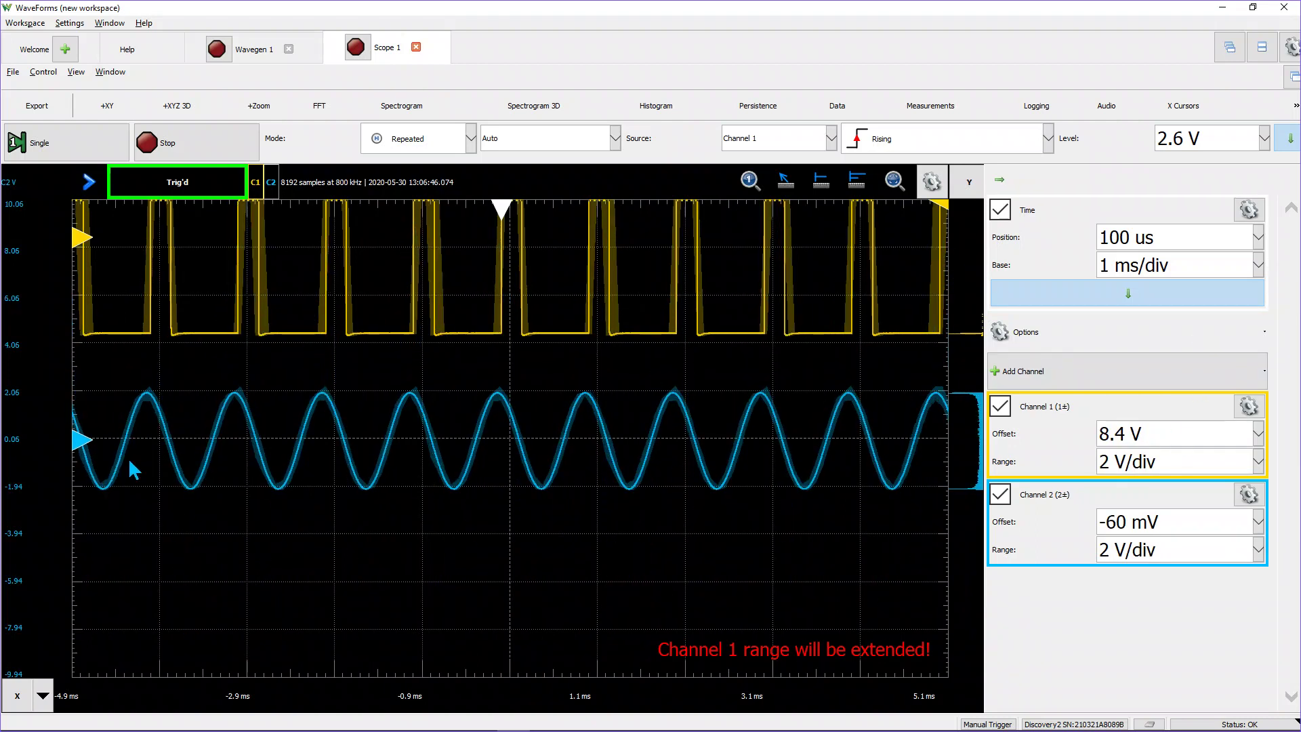
- Separate the scope traces by setting the channel 2 offset to -4 V and the channel 1 offset to 5.2 V
drag(74, 438, 82, 495)
drag(74, 575, 77, 561)
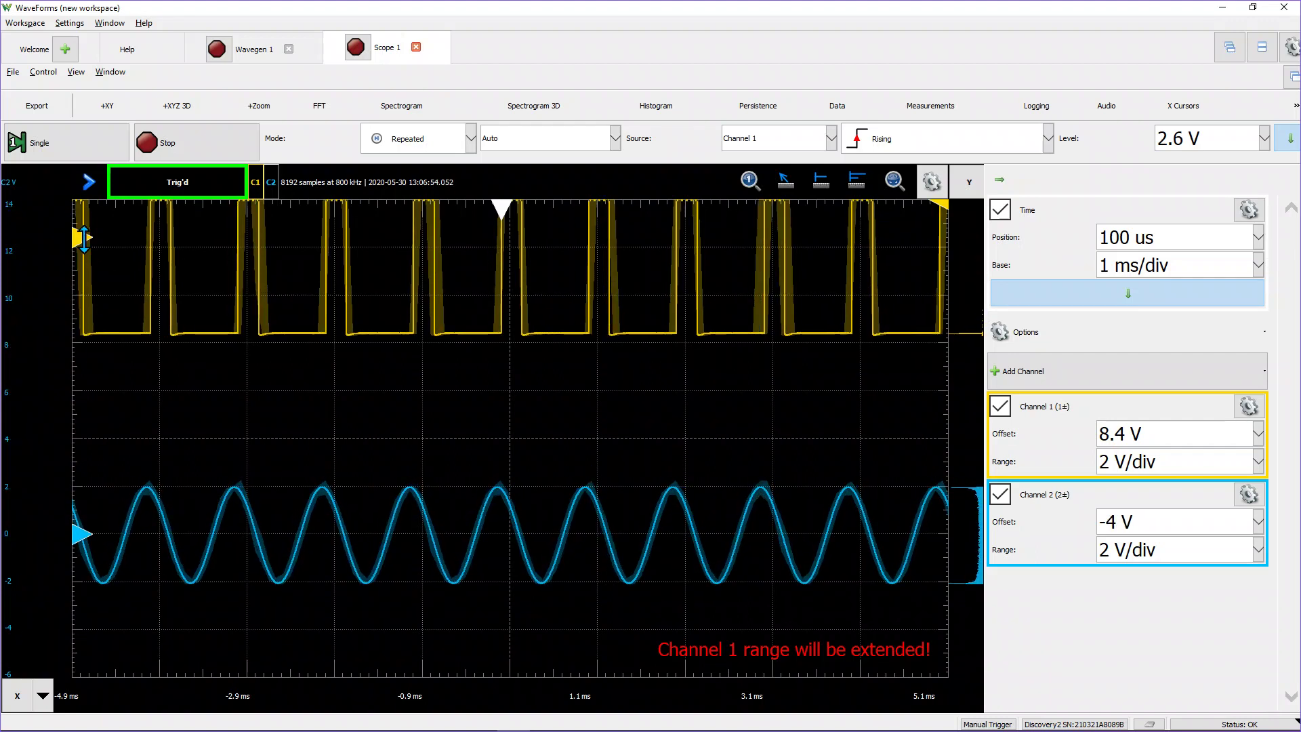
mouse_move(80, 242)
mouse_down()
mouse_move(88, 368)
mouse_move(101, 317)
mouse_up()
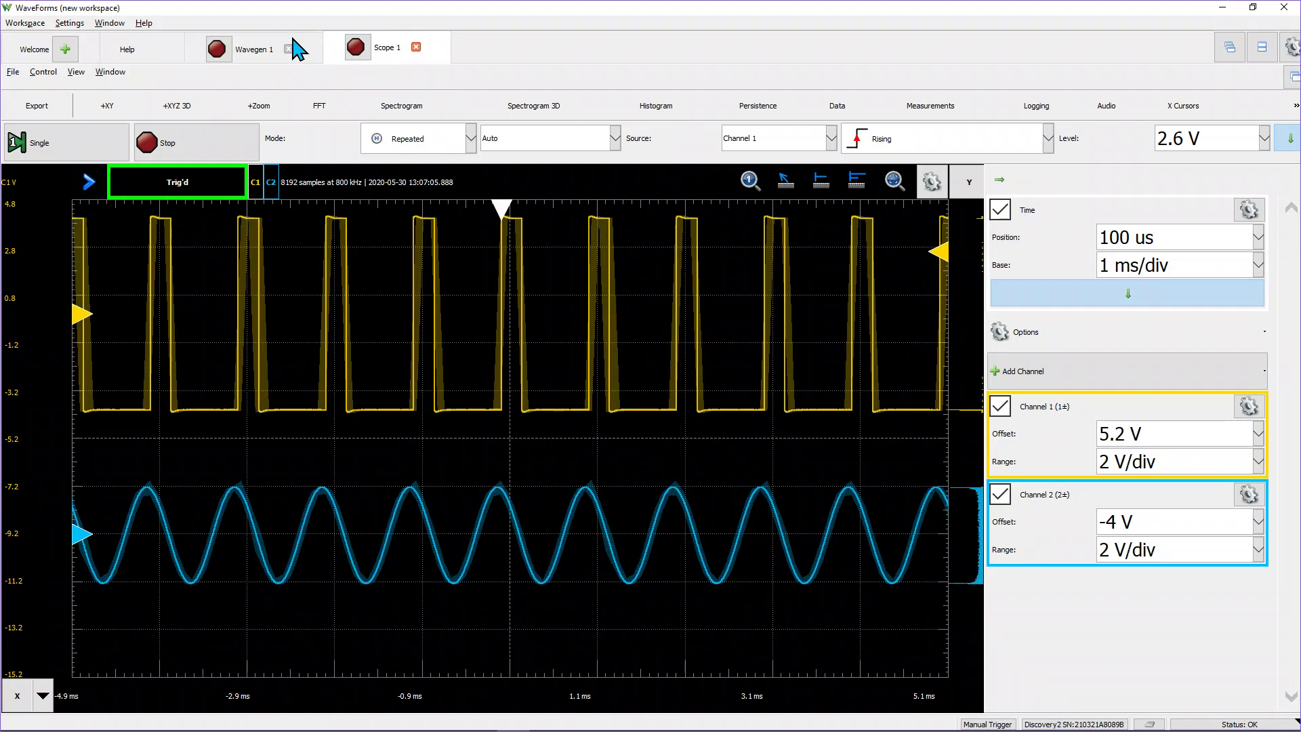
- Try the Triangle waveform on generator channel 1 and switch the channel to RampDown
click(265, 53)
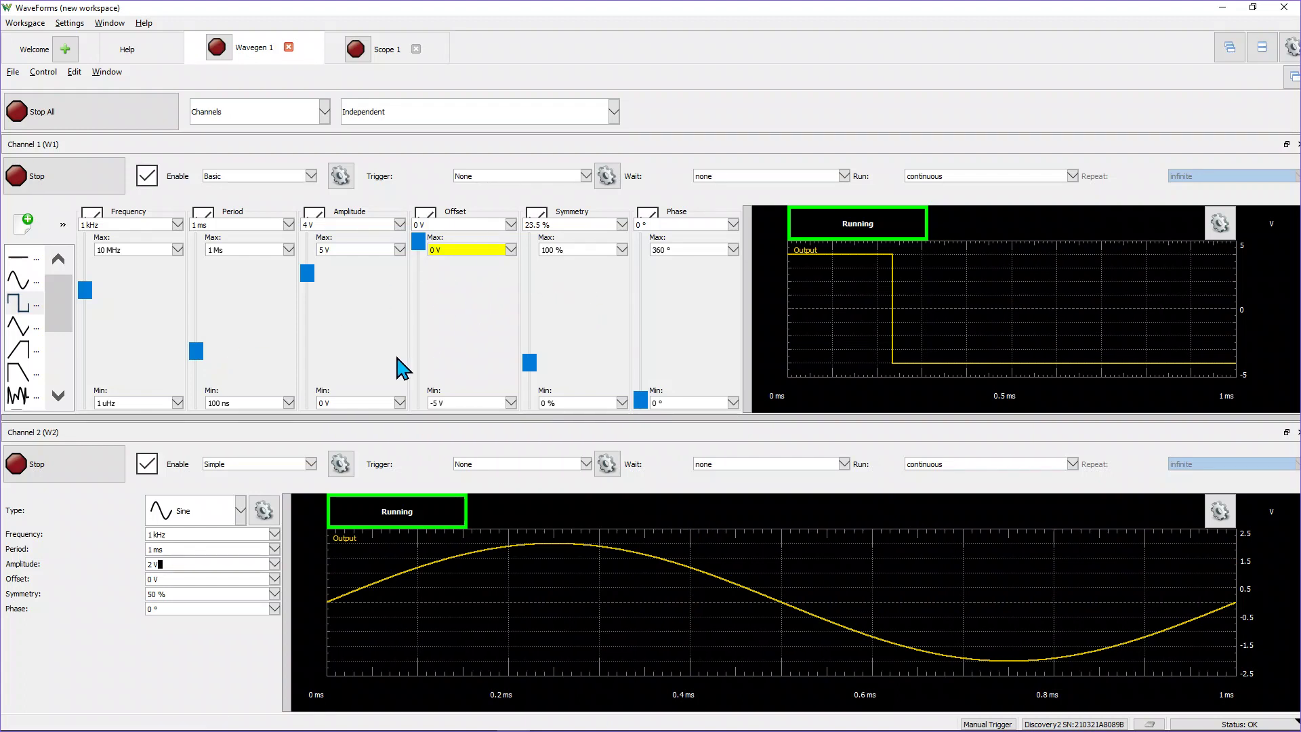
click(20, 325)
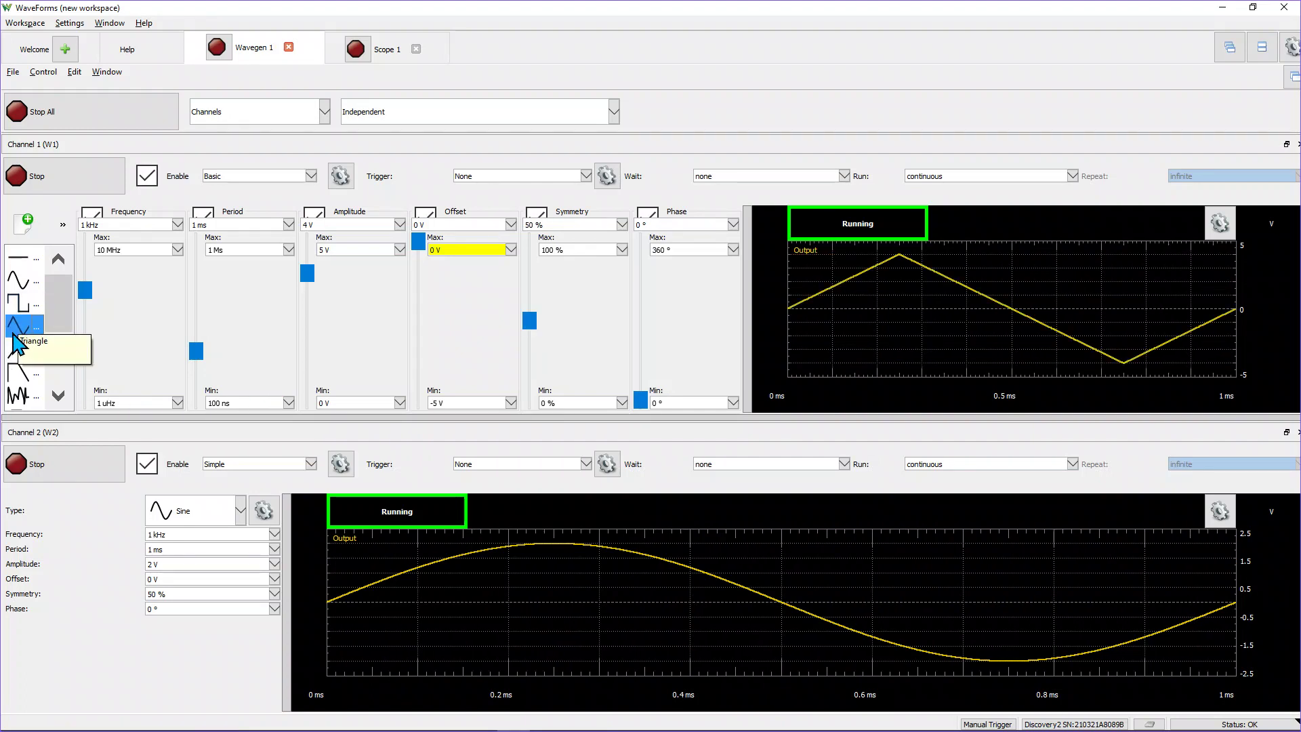
click(21, 372)
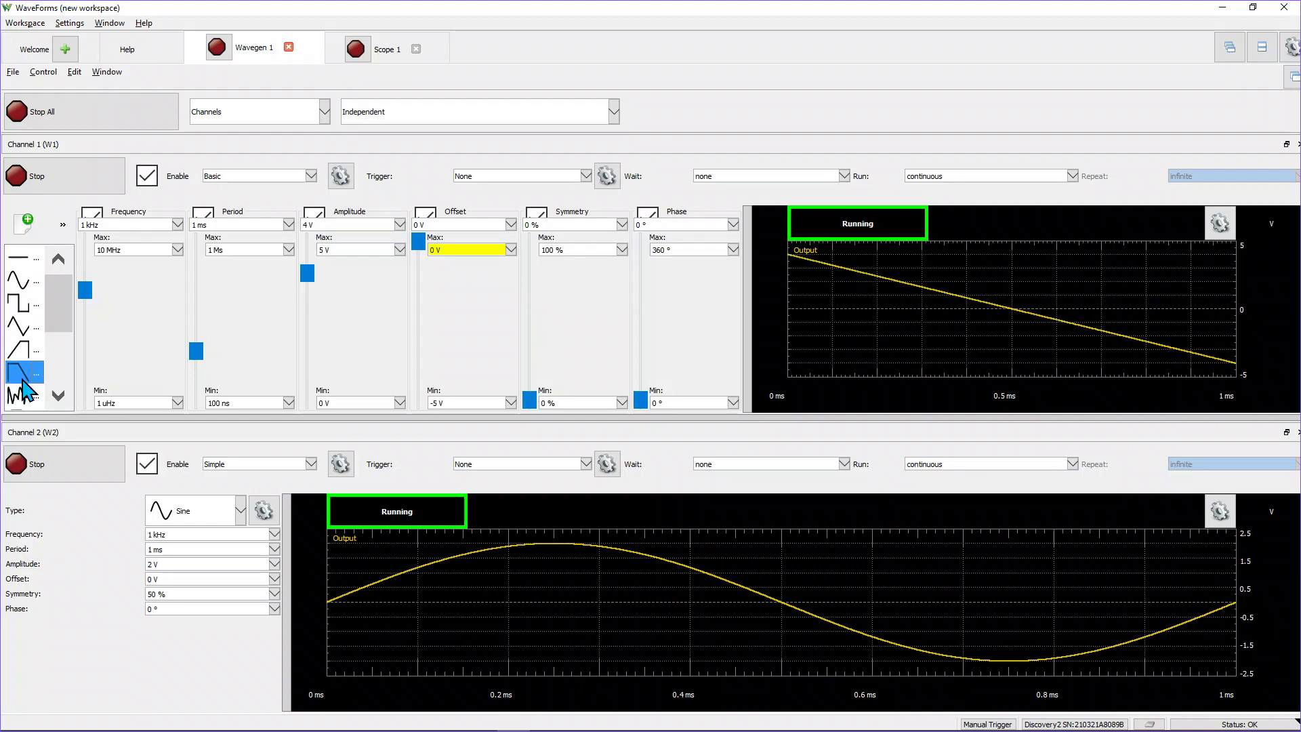